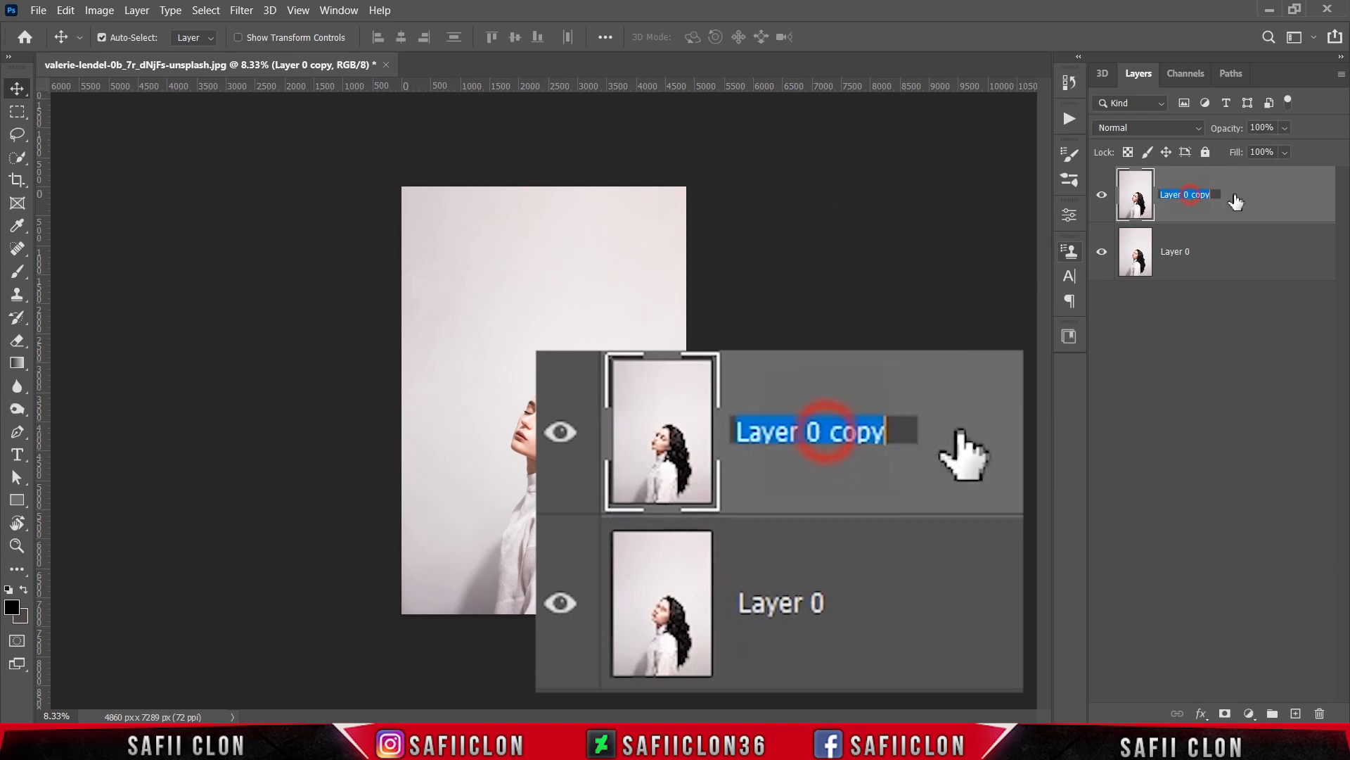
Rename the upper layer EDIT and the lower layer ORIGINAL, and hide the ORIGINAL layer.
text(EDIT)
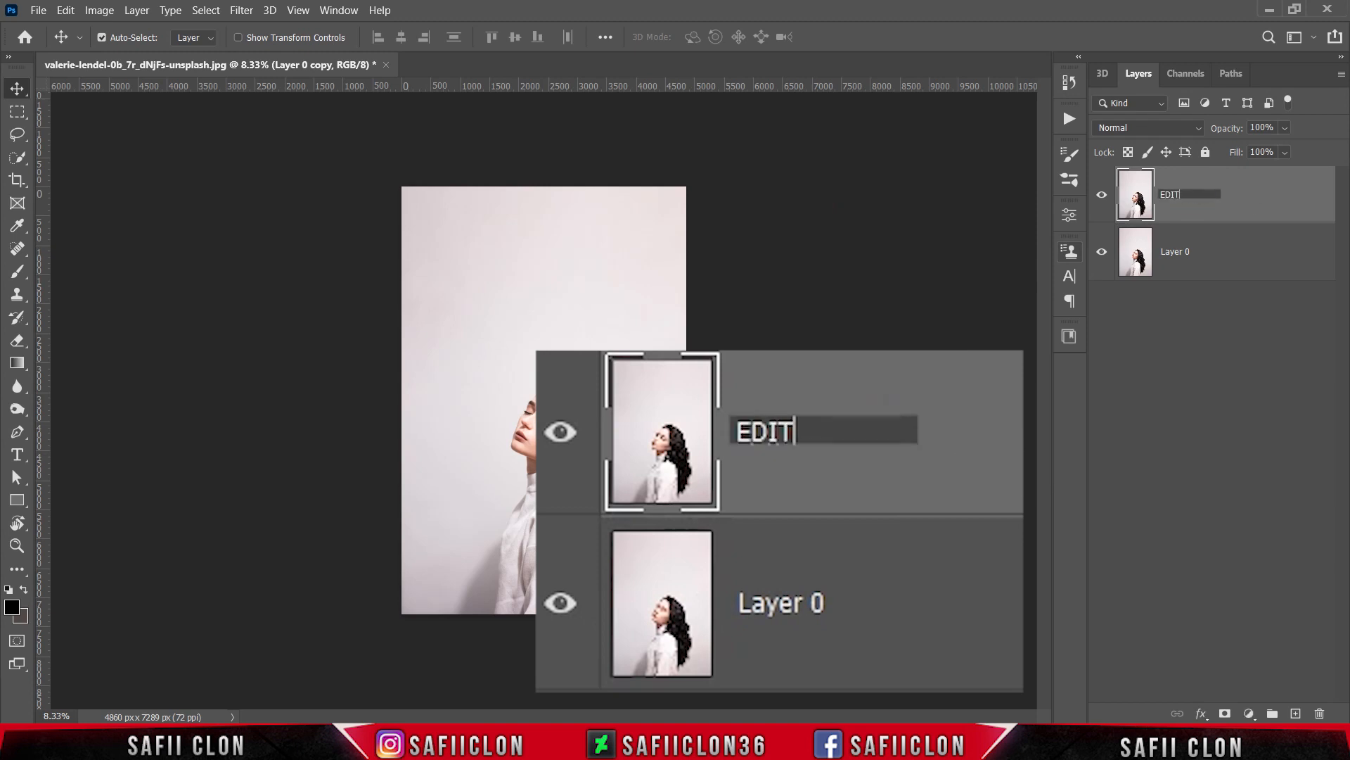
click(1254, 198)
double_click(1173, 260)
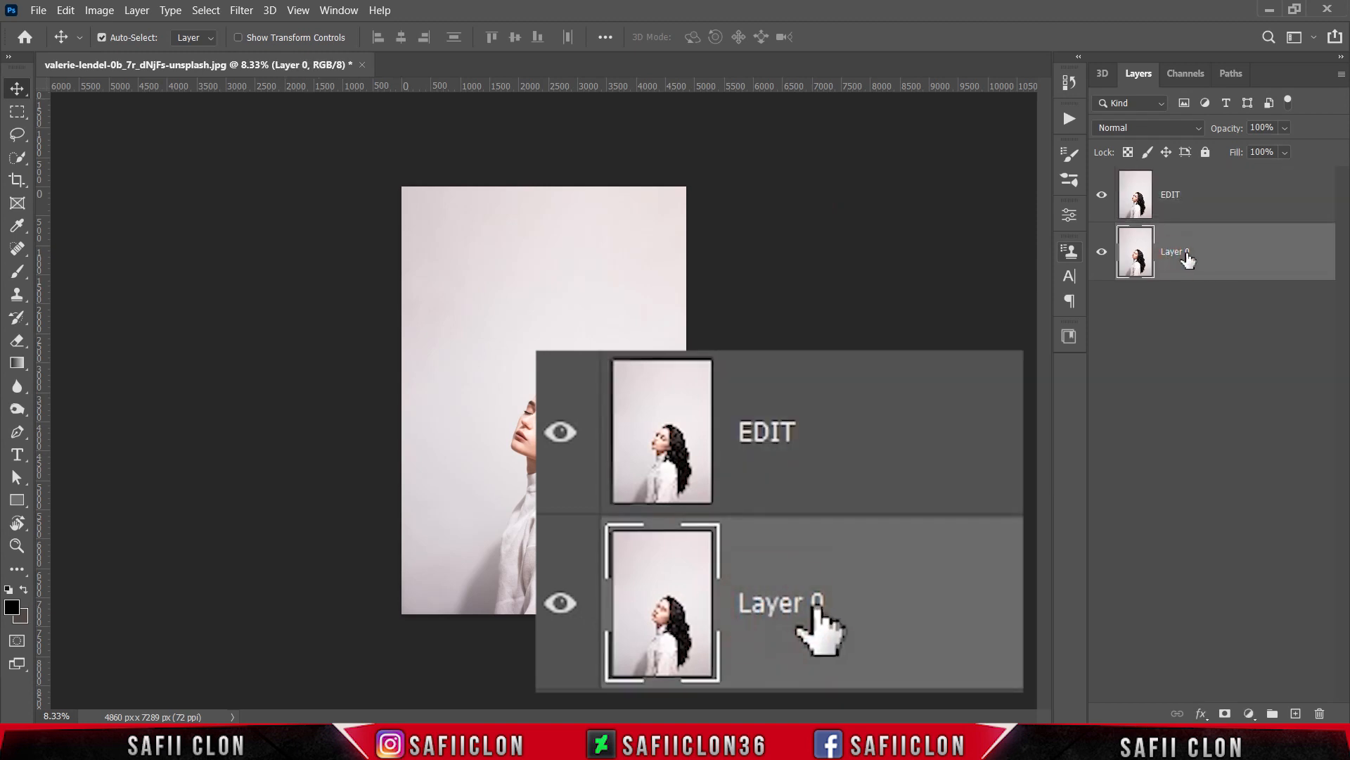
text(ORIGINAL)
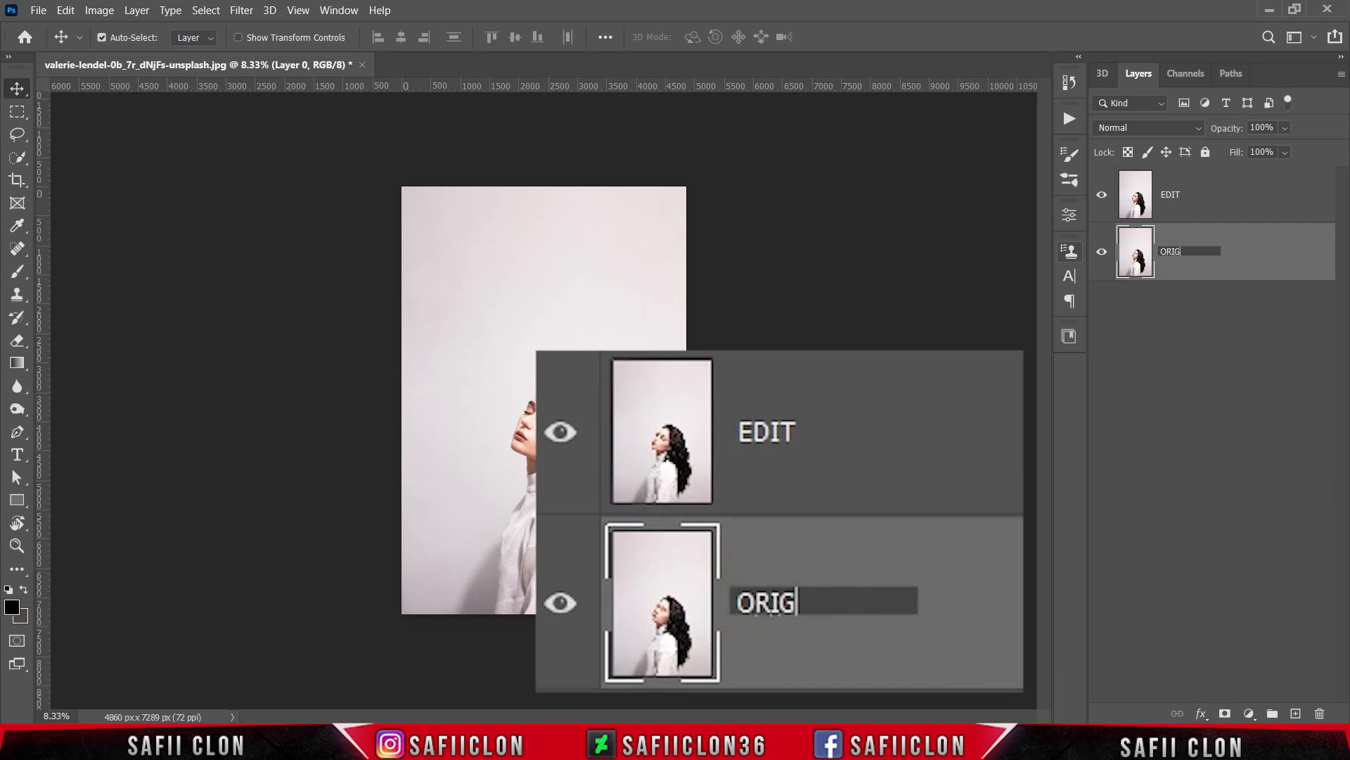
click(1235, 265)
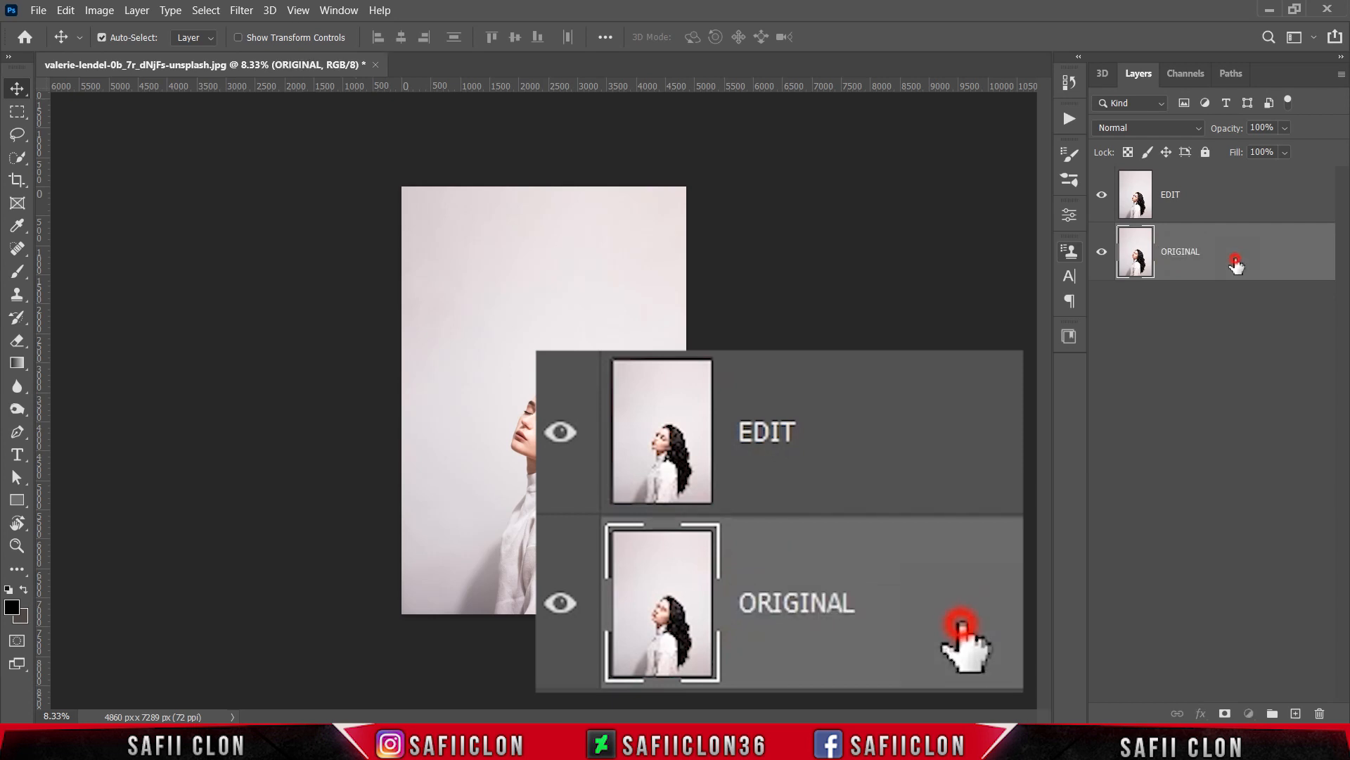
click(1230, 201)
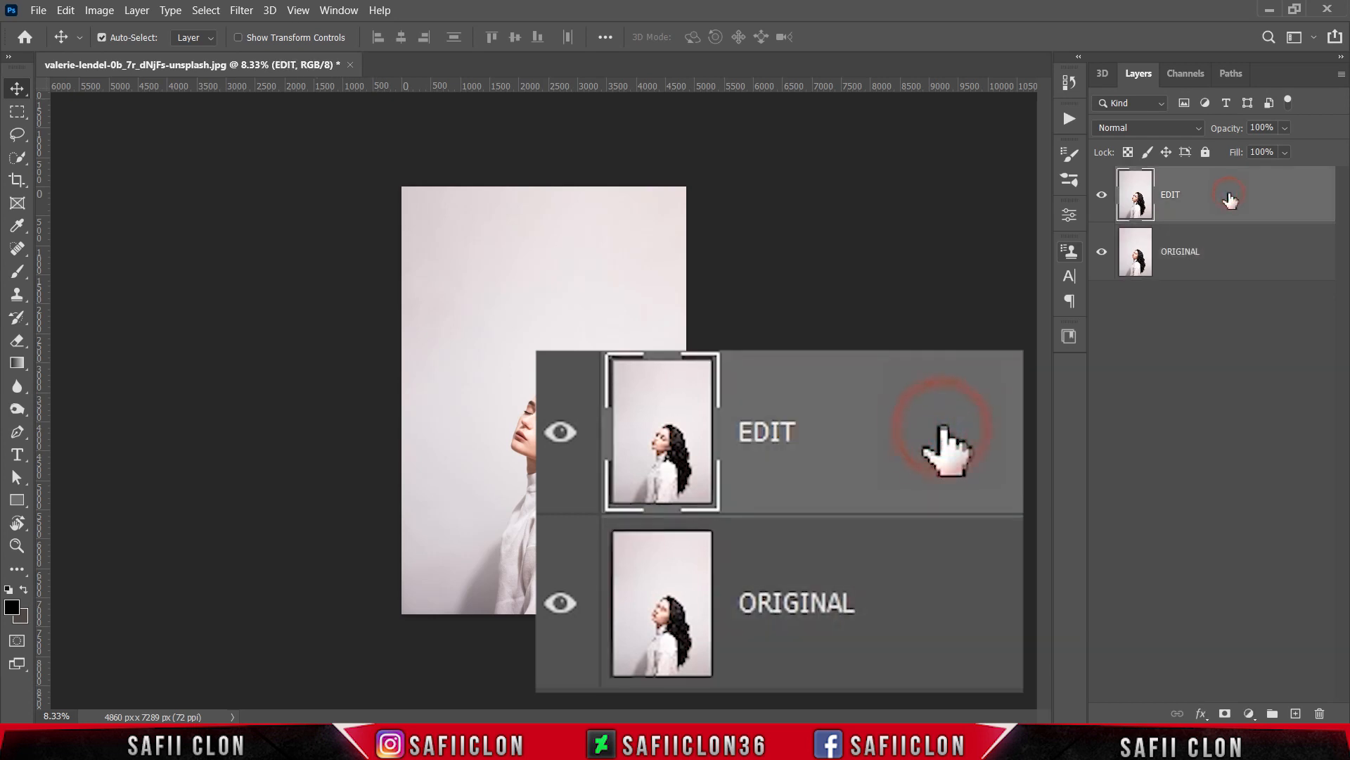
click(1102, 253)
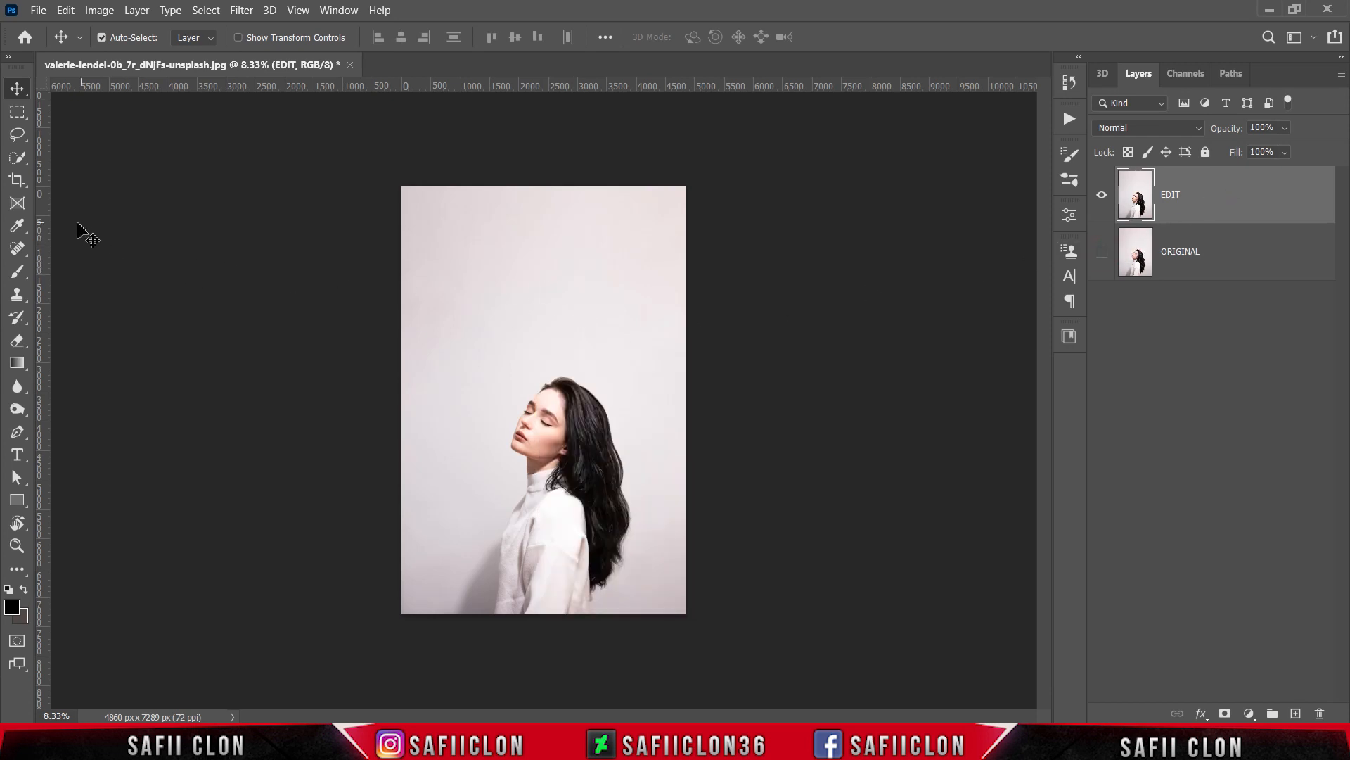
Crop the empty background above the woman's head so the canvas is nearly square, about 4860 x 4889 px.
click(17, 179)
right_click(19, 181)
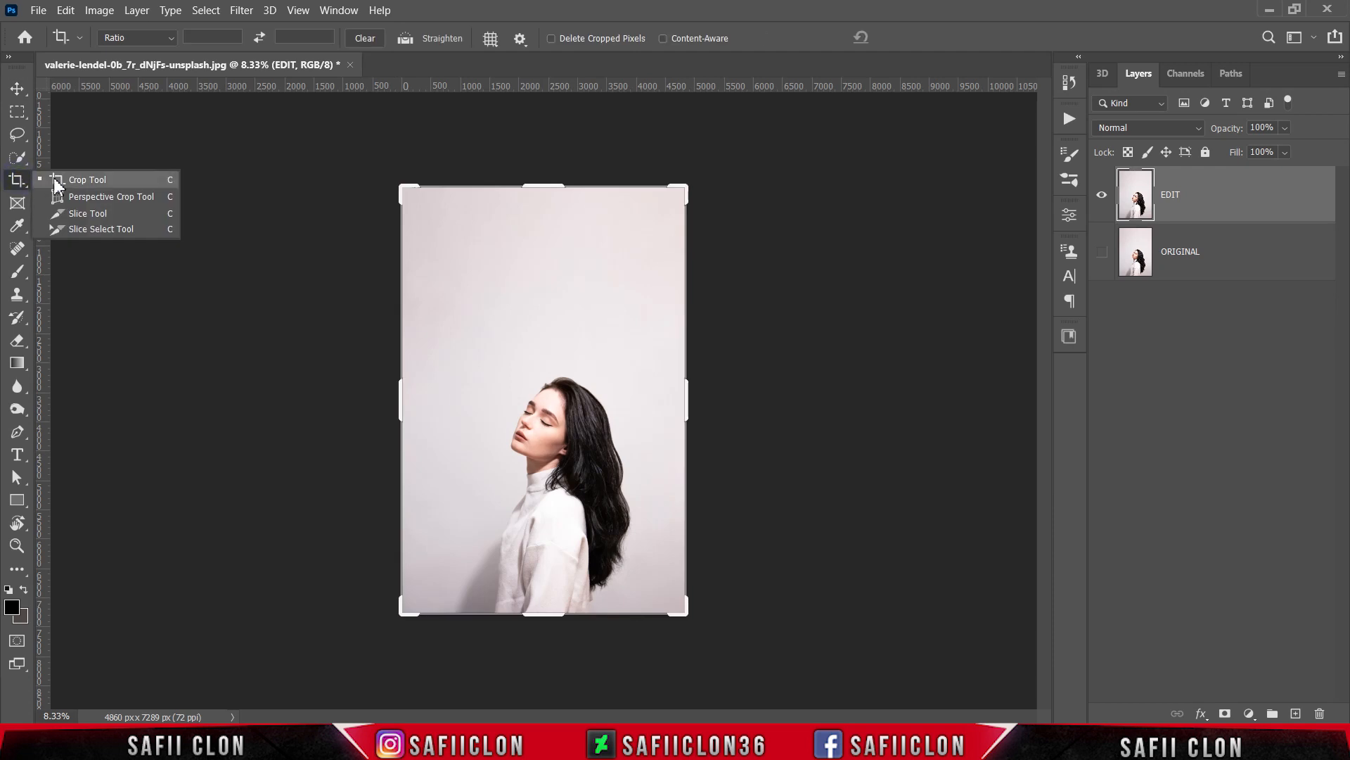
click(59, 182)
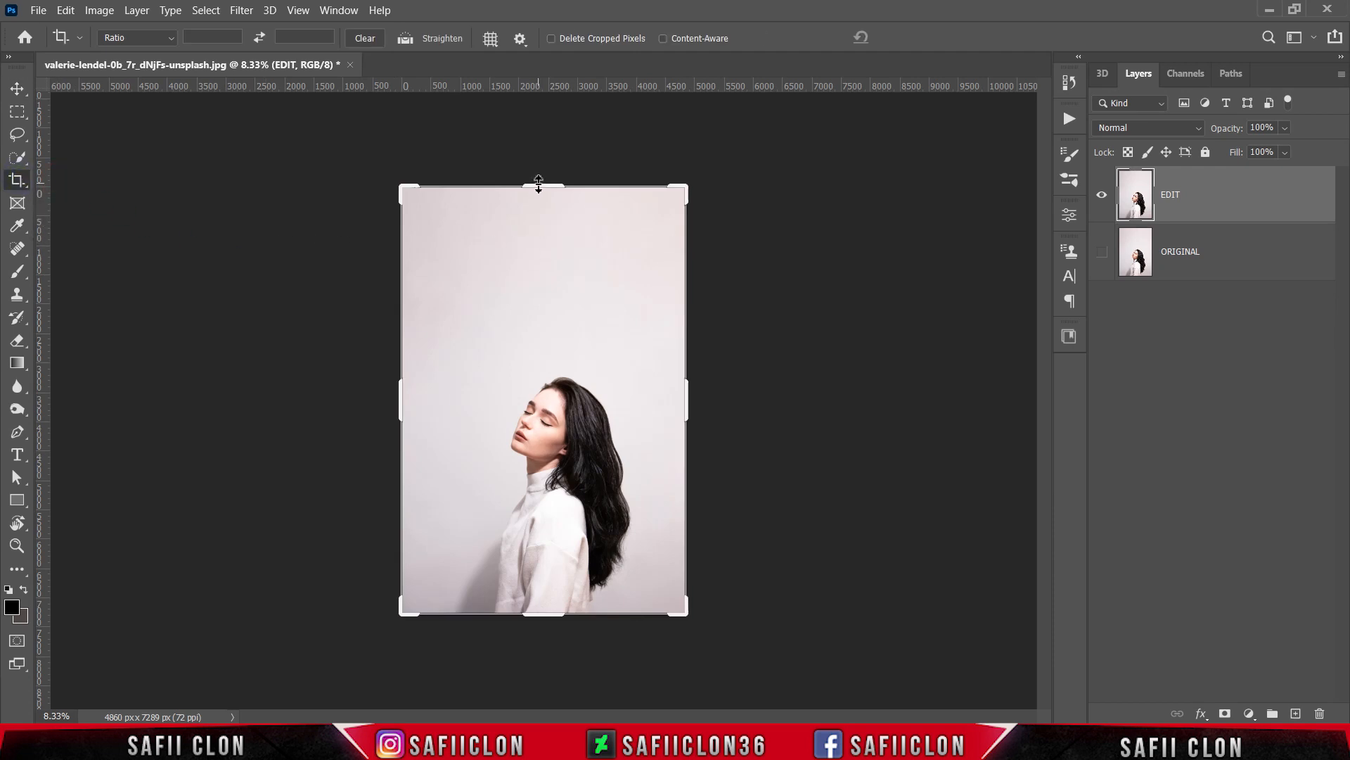
drag(539, 184, 563, 263)
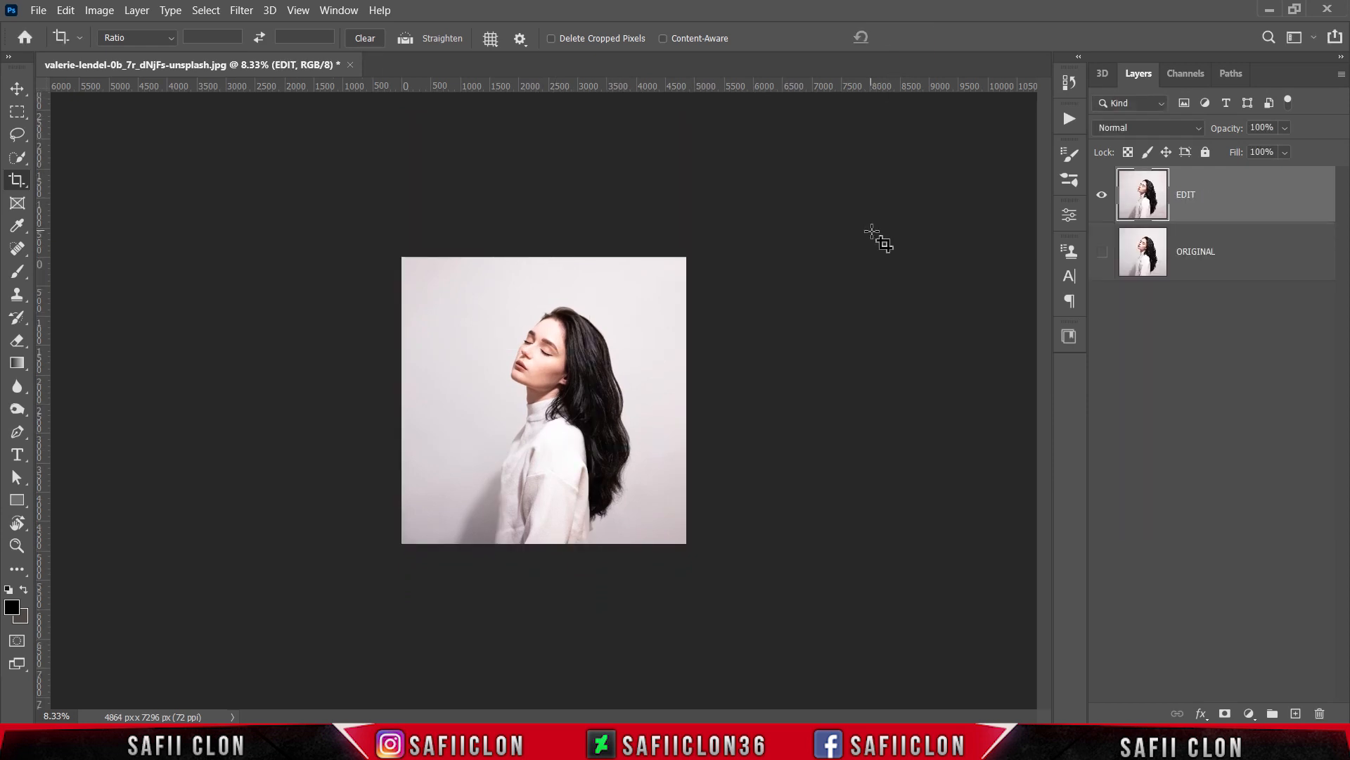
Outline all of the woman's hair on the EDIT layer with the Lasso Tool in add-to-selection mode.
key(ctrl+plus)
key(ctrl+plus)
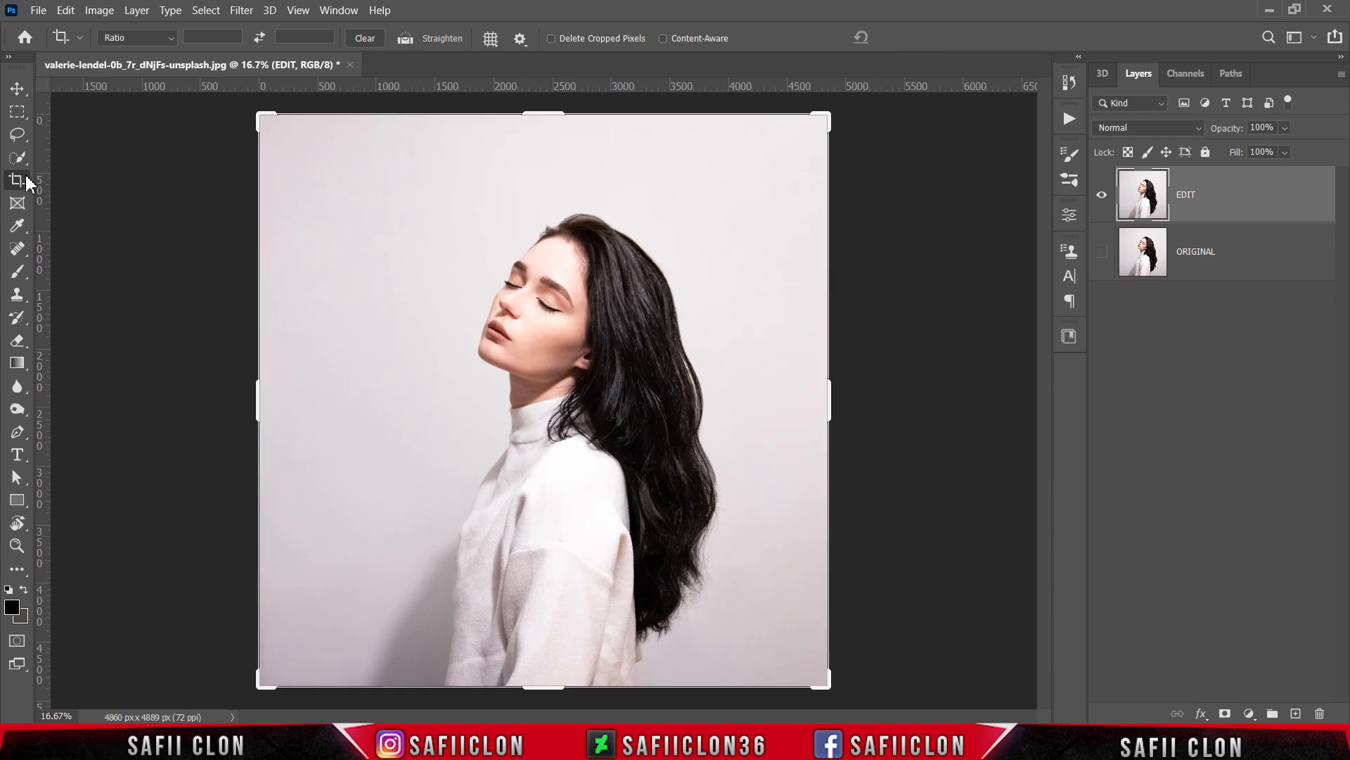
click(22, 139)
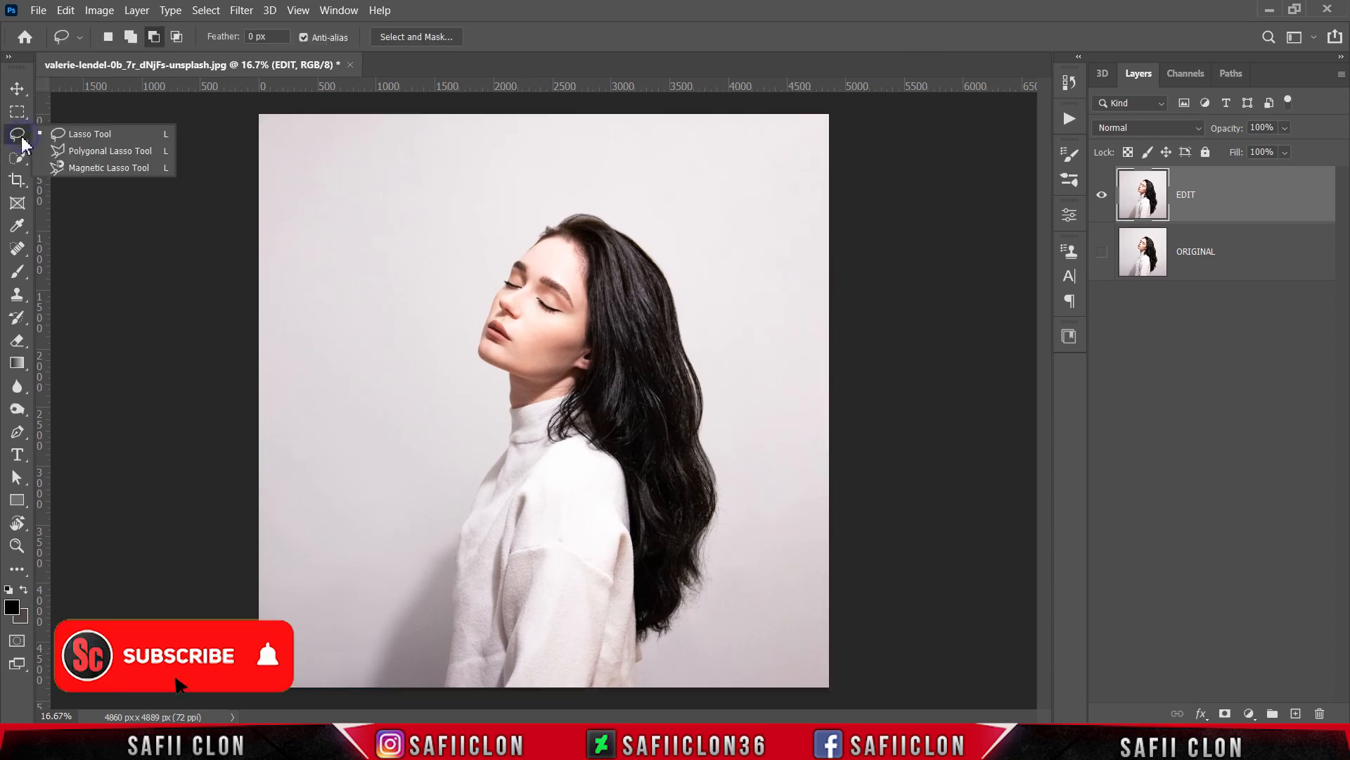
click(110, 135)
click(129, 36)
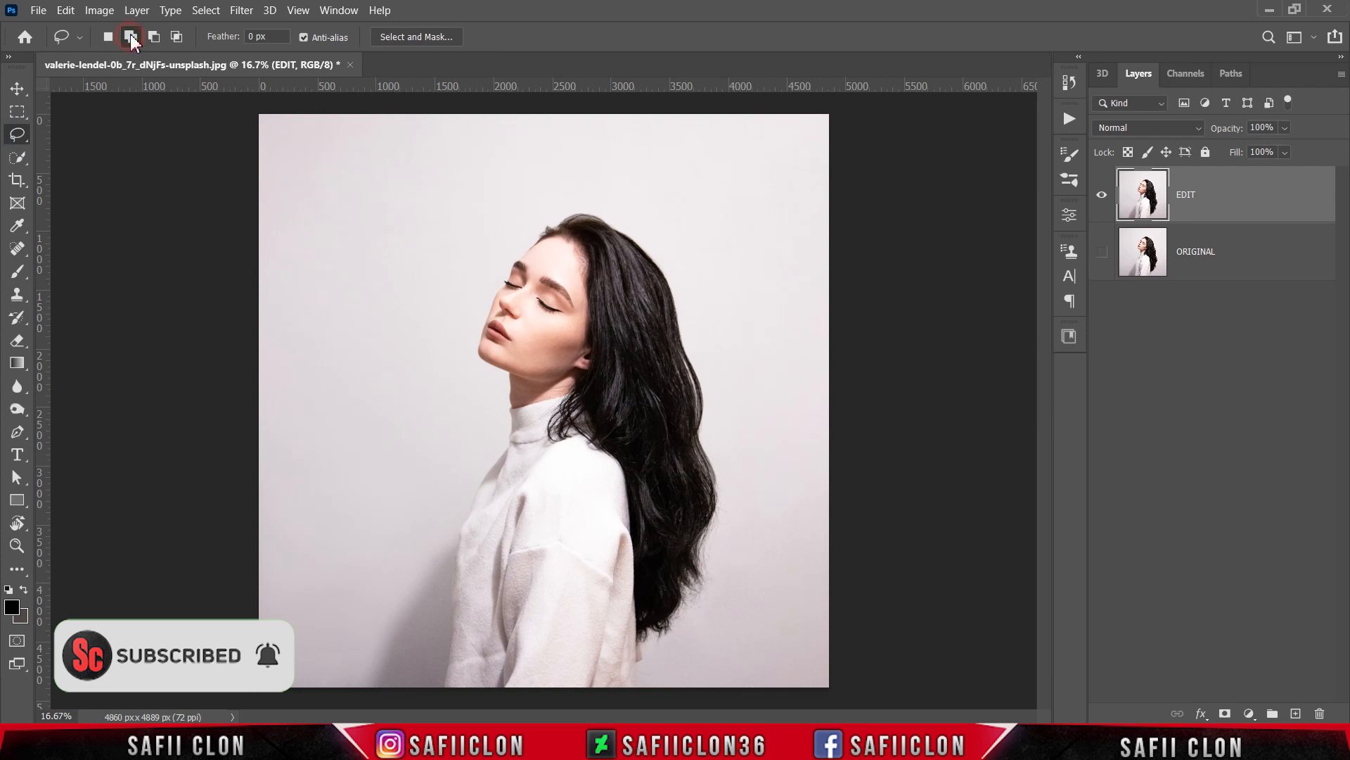
key(ctrl+plus)
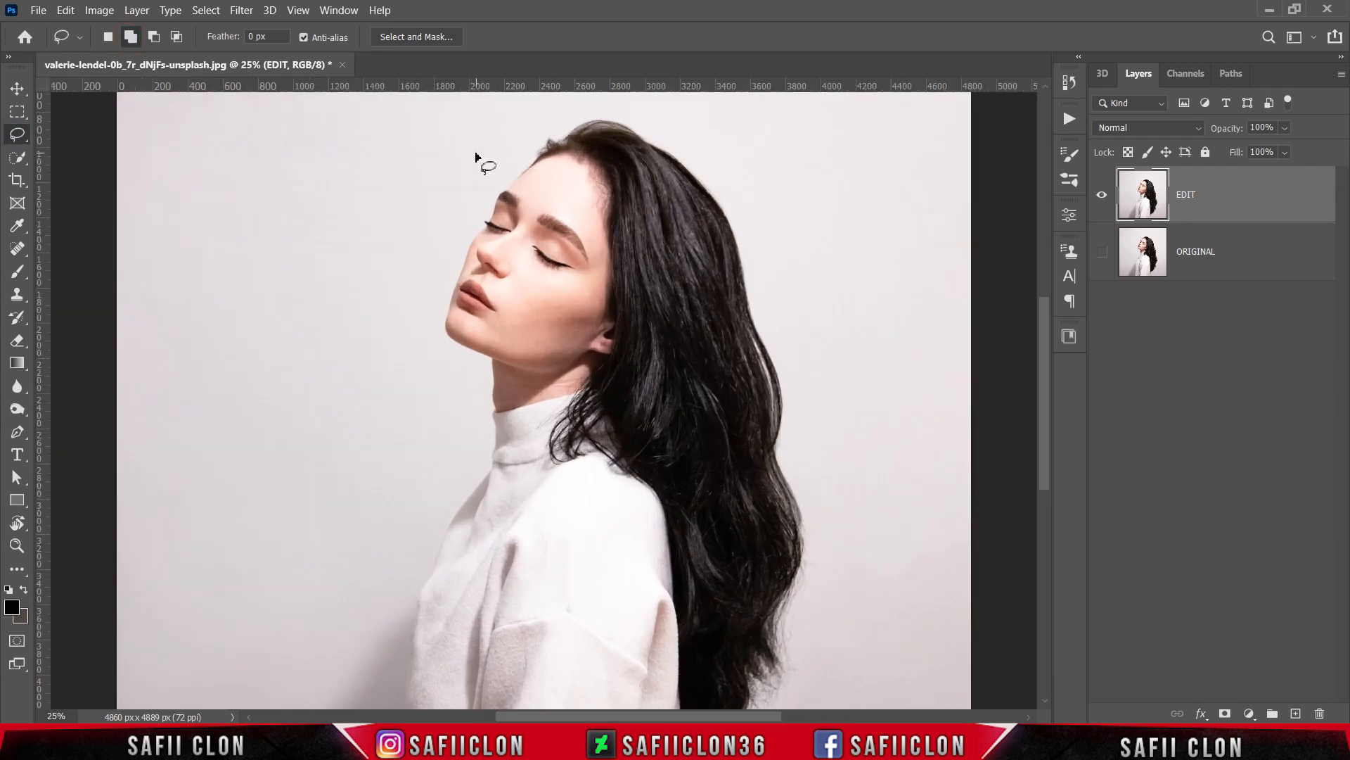
key(ctrl+minus)
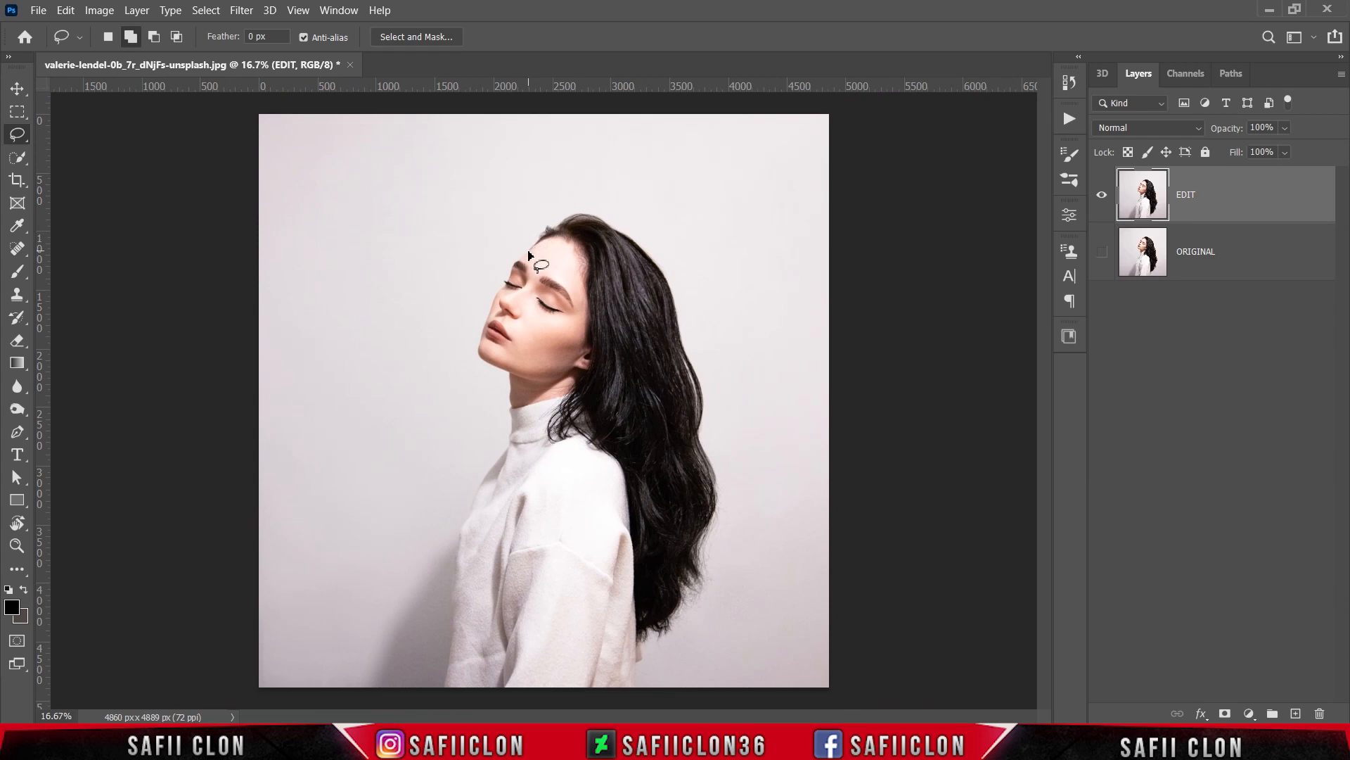
mouse_move(528, 252)
mouse_down()
mouse_move(569, 248)
mouse_move(584, 298)
mouse_move(582, 364)
mouse_move(540, 448)
mouse_move(615, 478)
mouse_move(633, 651)
mouse_up()
mouse_move(704, 604)
mouse_down()
mouse_move(723, 497)
mouse_move(704, 373)
mouse_up()
mouse_move(689, 318)
mouse_down()
mouse_move(667, 251)
mouse_move(626, 222)
mouse_move(594, 208)
mouse_move(525, 250)
mouse_up()
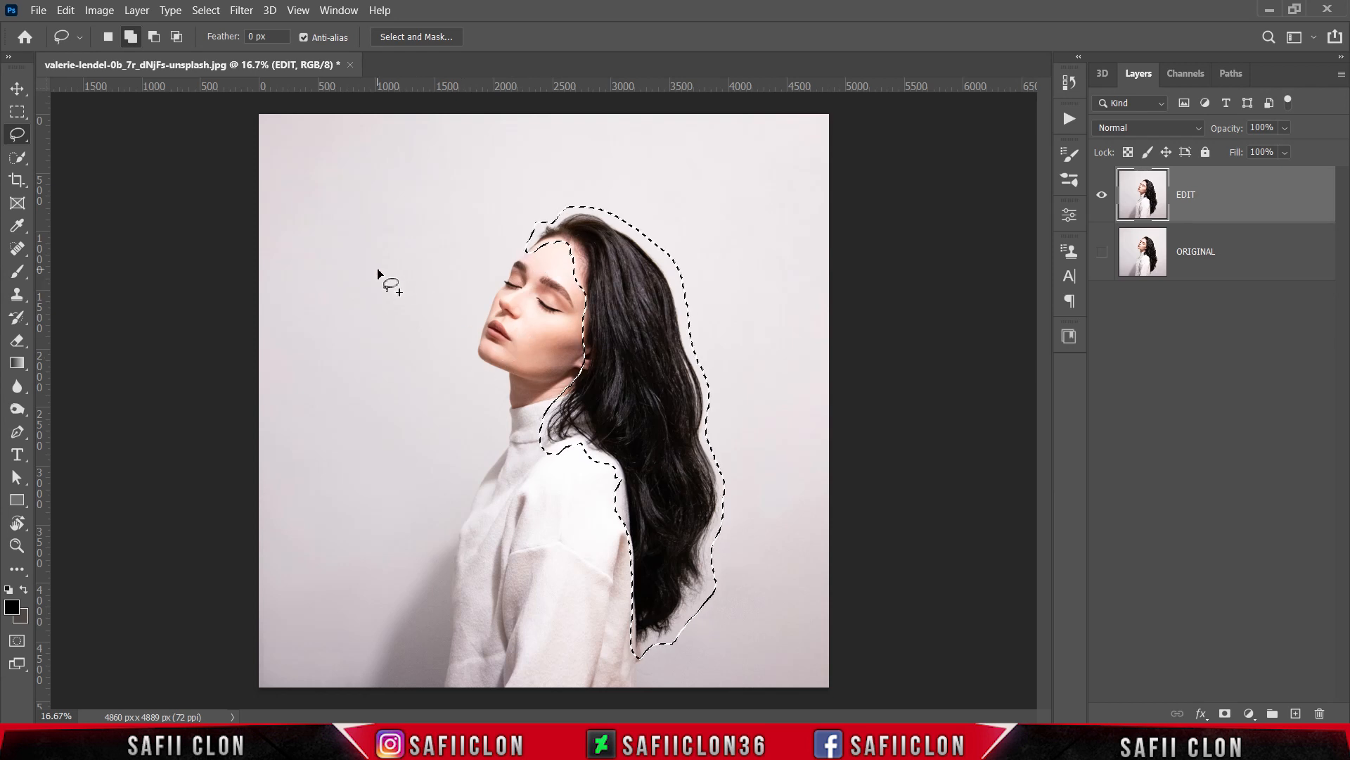
Subtract the excess background, sweater and forehead-side areas around the hair from the lasso selection so it follows the hair more closely.
click(153, 36)
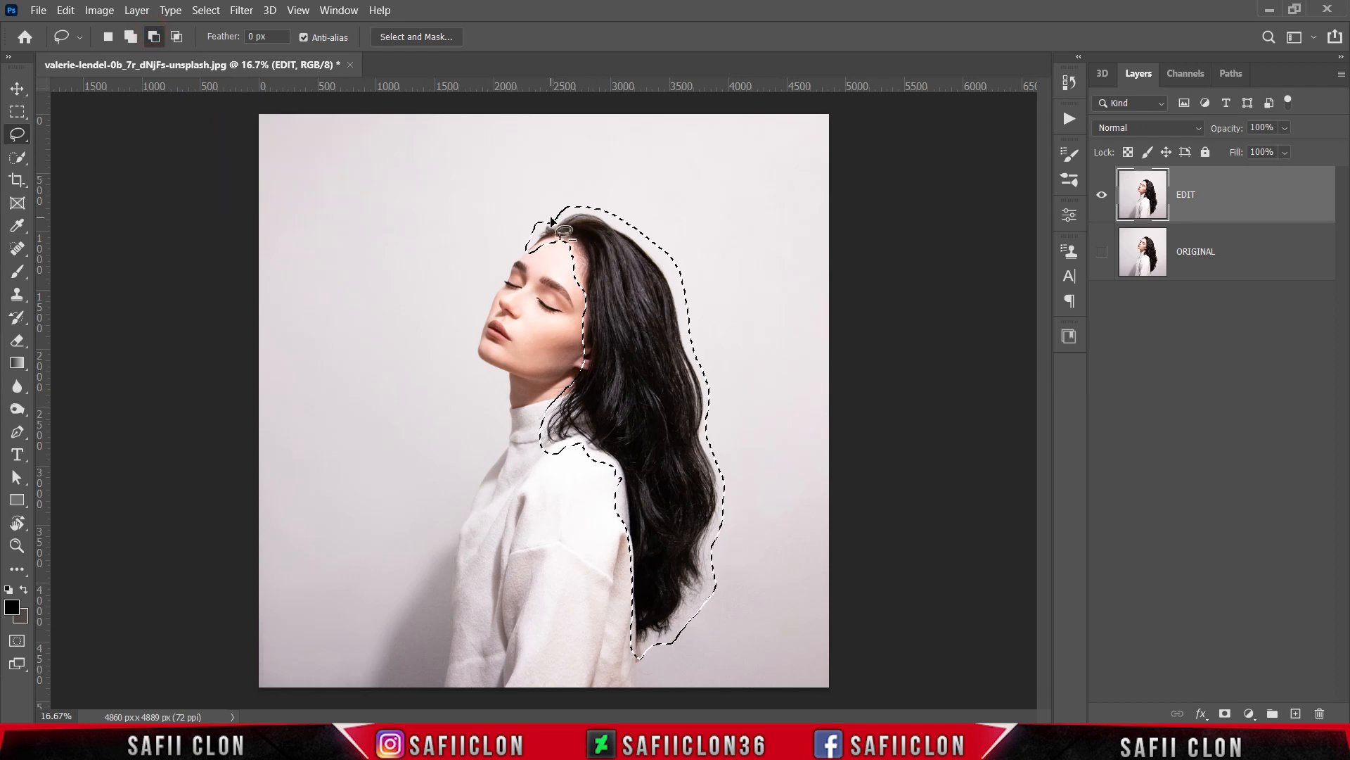
mouse_move(565, 217)
mouse_down()
mouse_move(629, 226)
mouse_move(668, 269)
mouse_move(545, 214)
mouse_up()
mouse_move(687, 317)
mouse_down()
mouse_move(705, 393)
mouse_move(724, 324)
mouse_up()
mouse_move(709, 388)
mouse_down()
mouse_move(713, 457)
mouse_move(738, 380)
mouse_up()
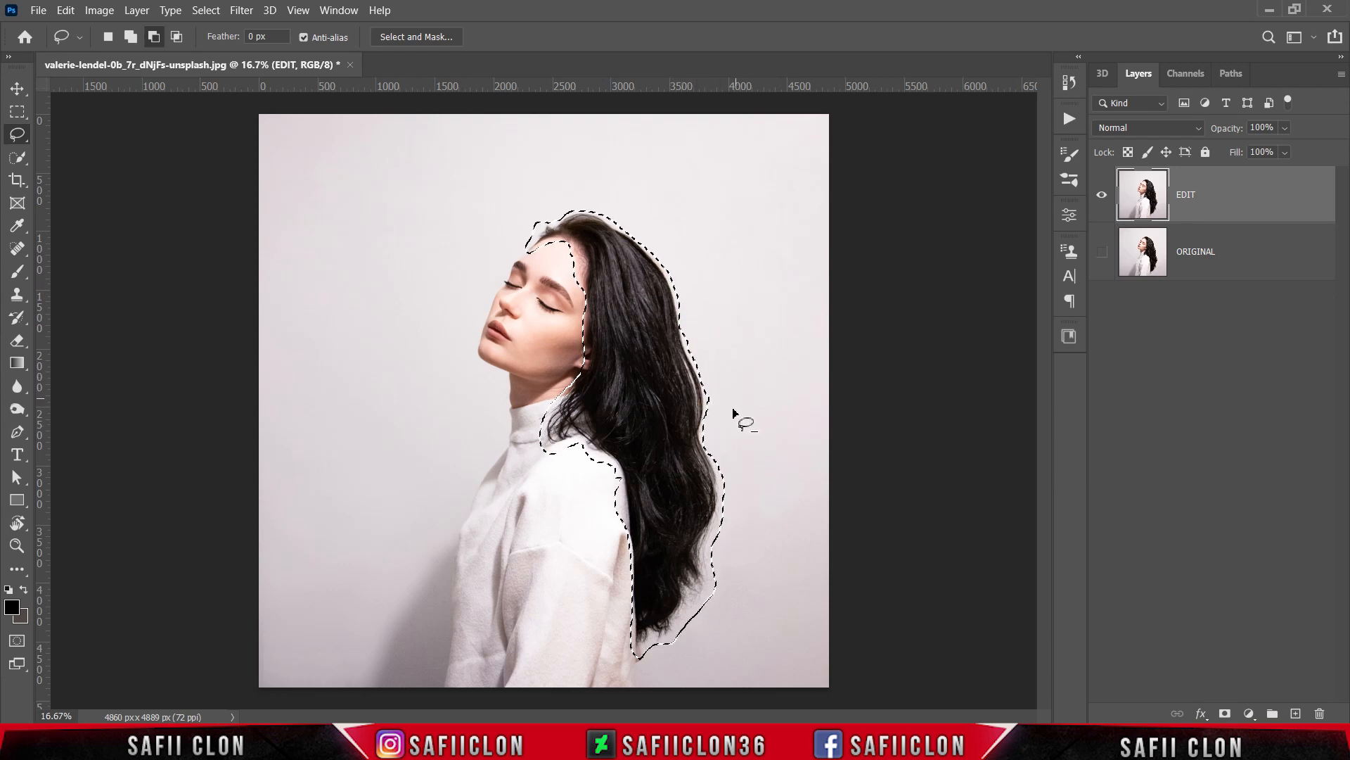
mouse_move(705, 444)
mouse_down()
mouse_move(720, 484)
mouse_move(712, 546)
mouse_move(744, 448)
mouse_up()
mouse_move(741, 567)
mouse_down()
mouse_move(714, 622)
mouse_move(679, 650)
mouse_move(739, 671)
mouse_up()
mouse_move(629, 563)
mouse_down()
mouse_move(620, 470)
mouse_move(594, 455)
mouse_move(616, 588)
mouse_up()
mouse_move(586, 448)
mouse_down()
mouse_move(552, 448)
mouse_move(548, 411)
mouse_move(559, 498)
mouse_up()
mouse_move(537, 408)
mouse_down()
mouse_move(567, 392)
mouse_move(533, 396)
mouse_move(585, 362)
mouse_move(578, 344)
mouse_move(565, 364)
mouse_move(588, 305)
mouse_move(583, 284)
mouse_move(552, 285)
mouse_move(533, 244)
mouse_up()
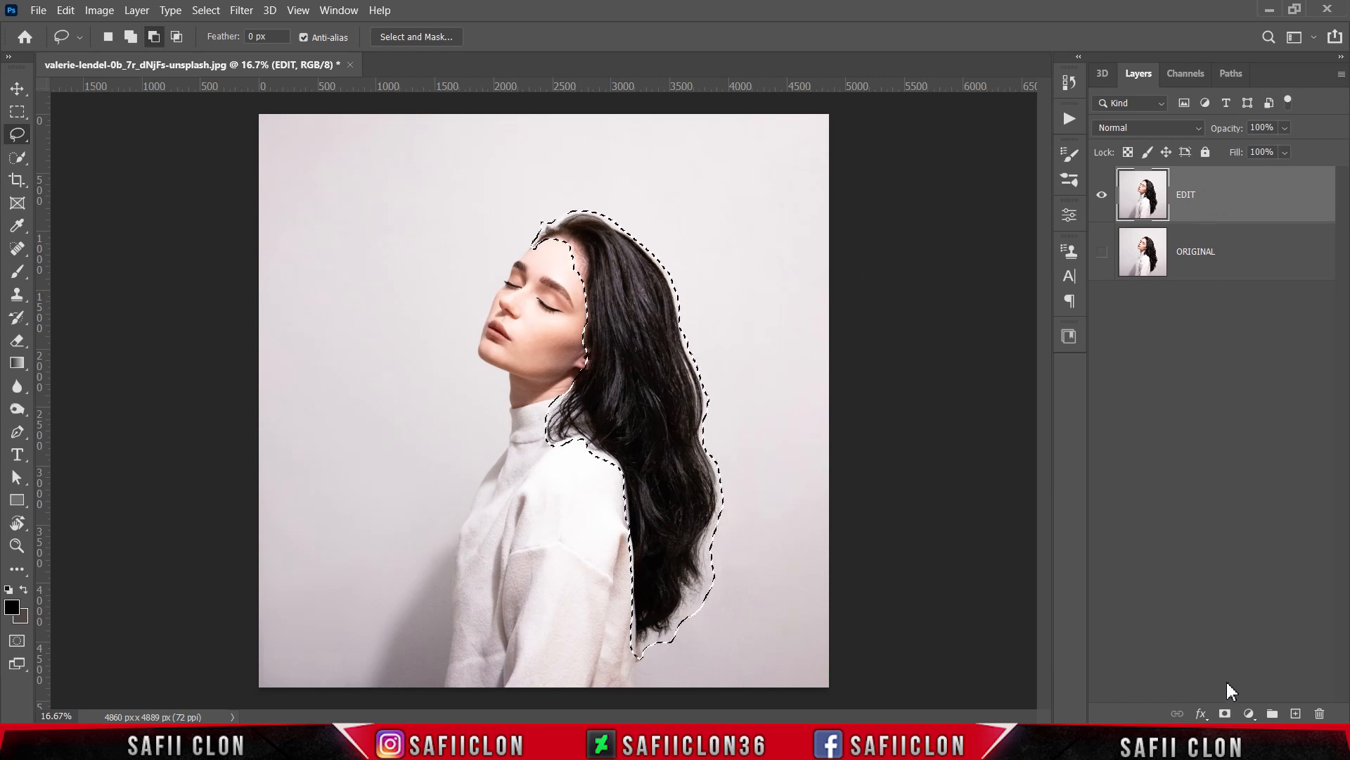
Mask the EDIT layer to the hair selection and check it against the ORIGINAL layer, leaving ORIGINAL hidden.
click(1225, 713)
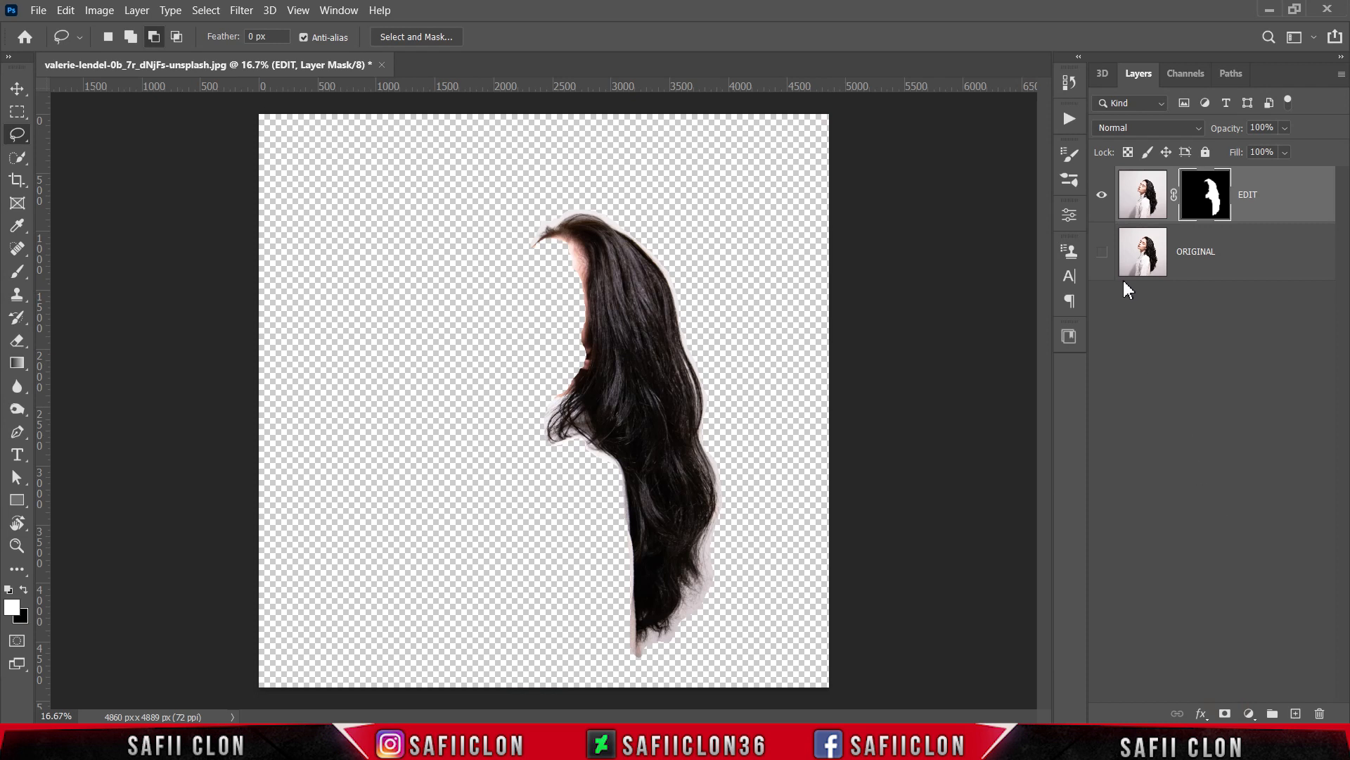
click(1102, 252)
click(1102, 252)
click(1102, 253)
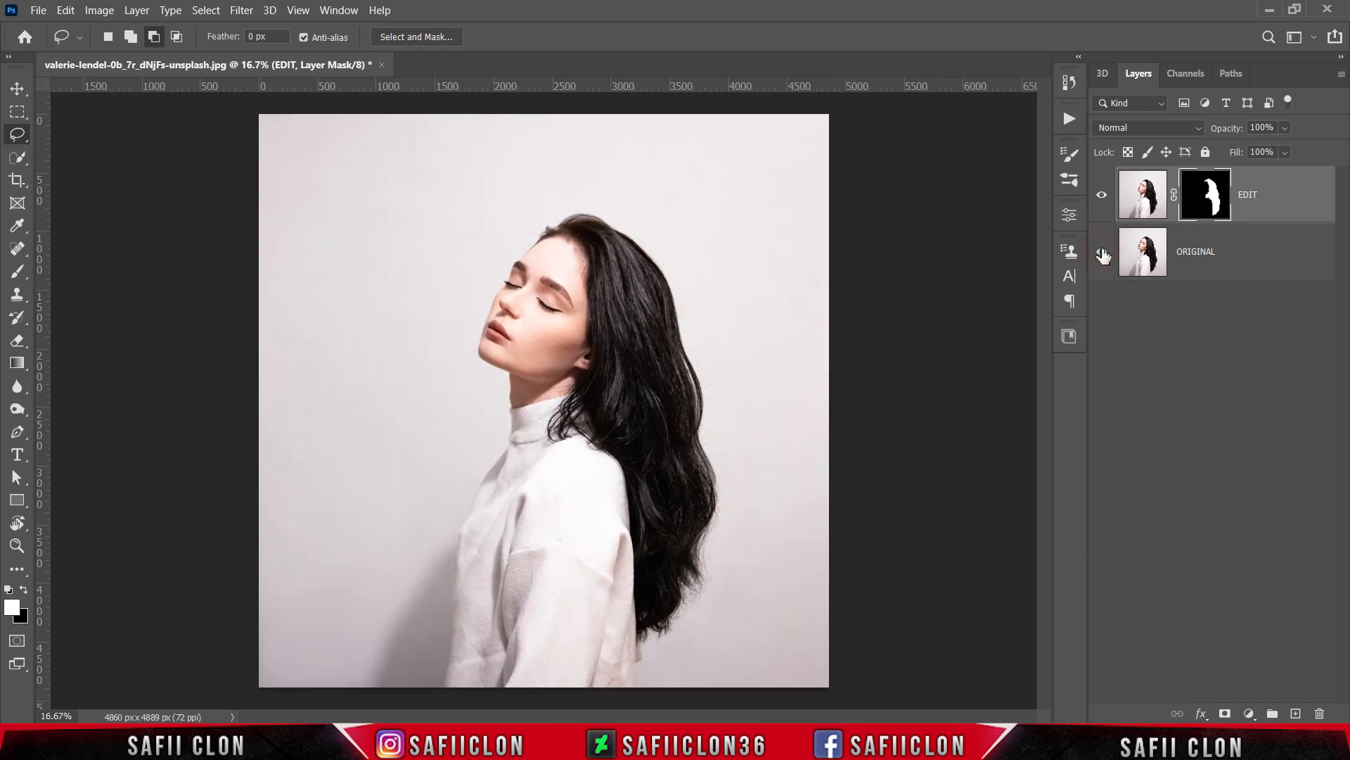
click(1102, 253)
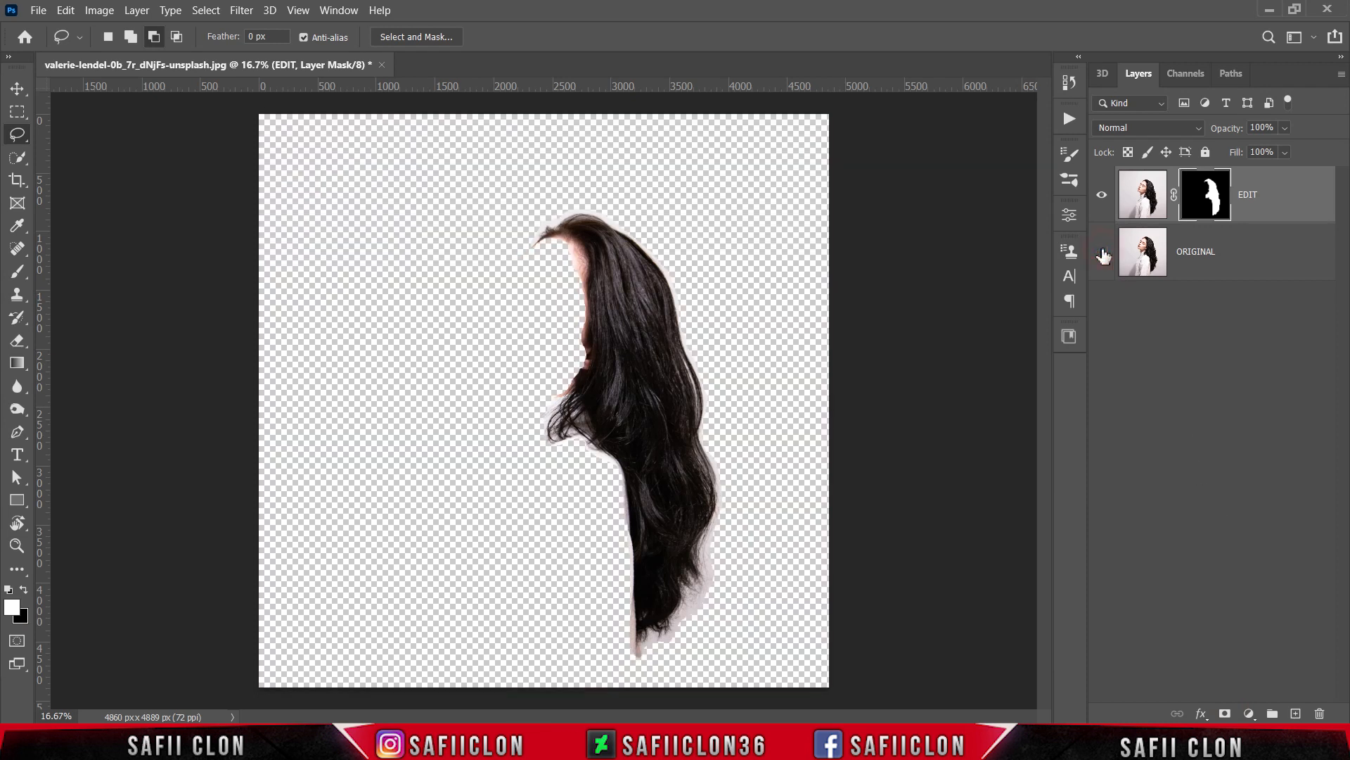
Open the EDIT layer's mask in Select and Mask, and review the view modes and the Refine Edge Brush size options.
right_click(1211, 195)
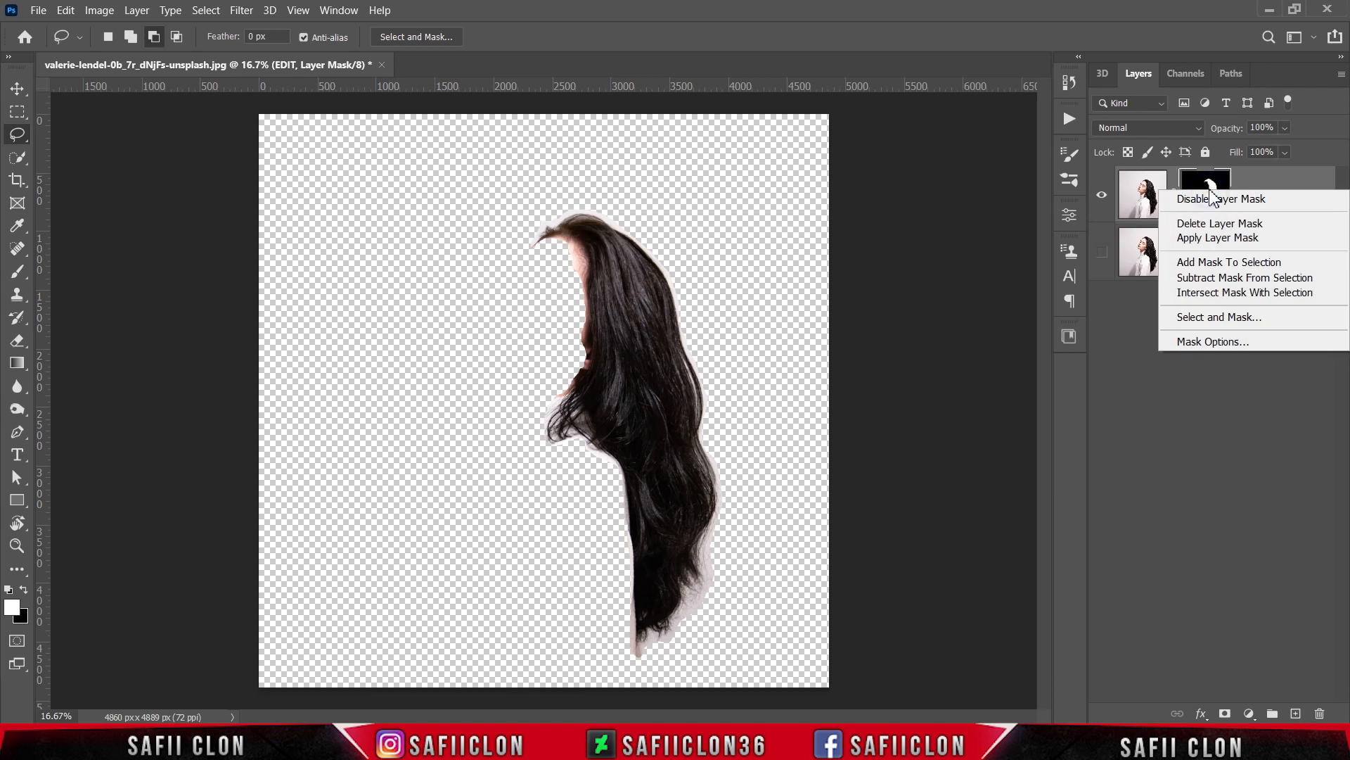
click(1221, 318)
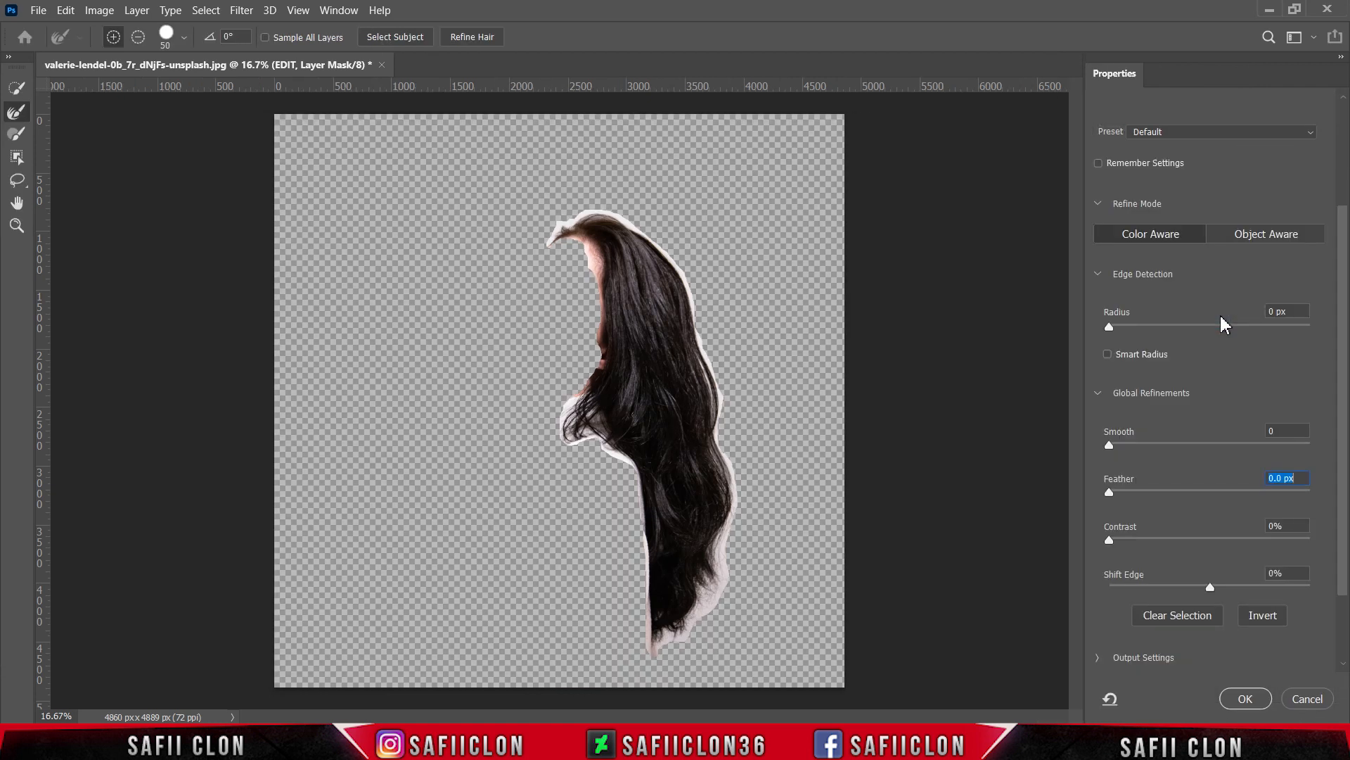
scroll(1329, 317, up, 5)
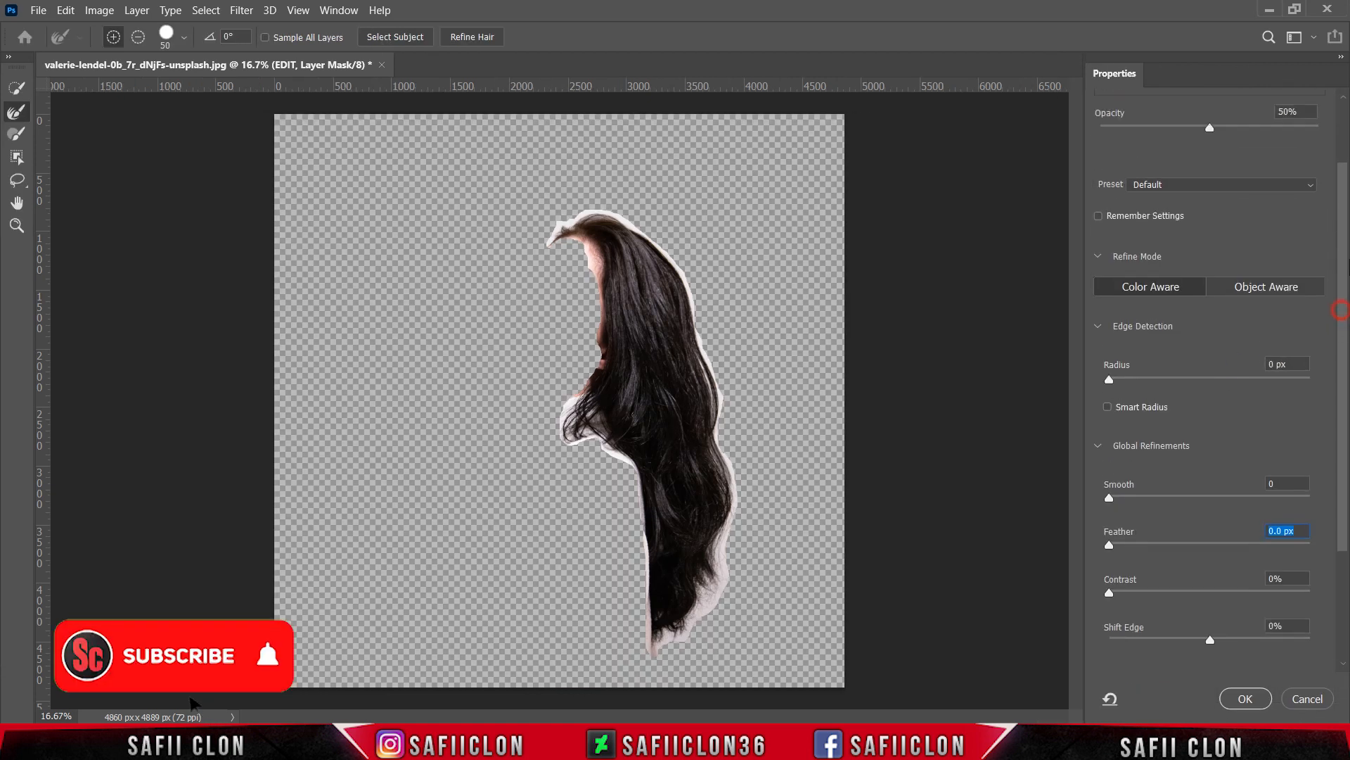
click(1173, 155)
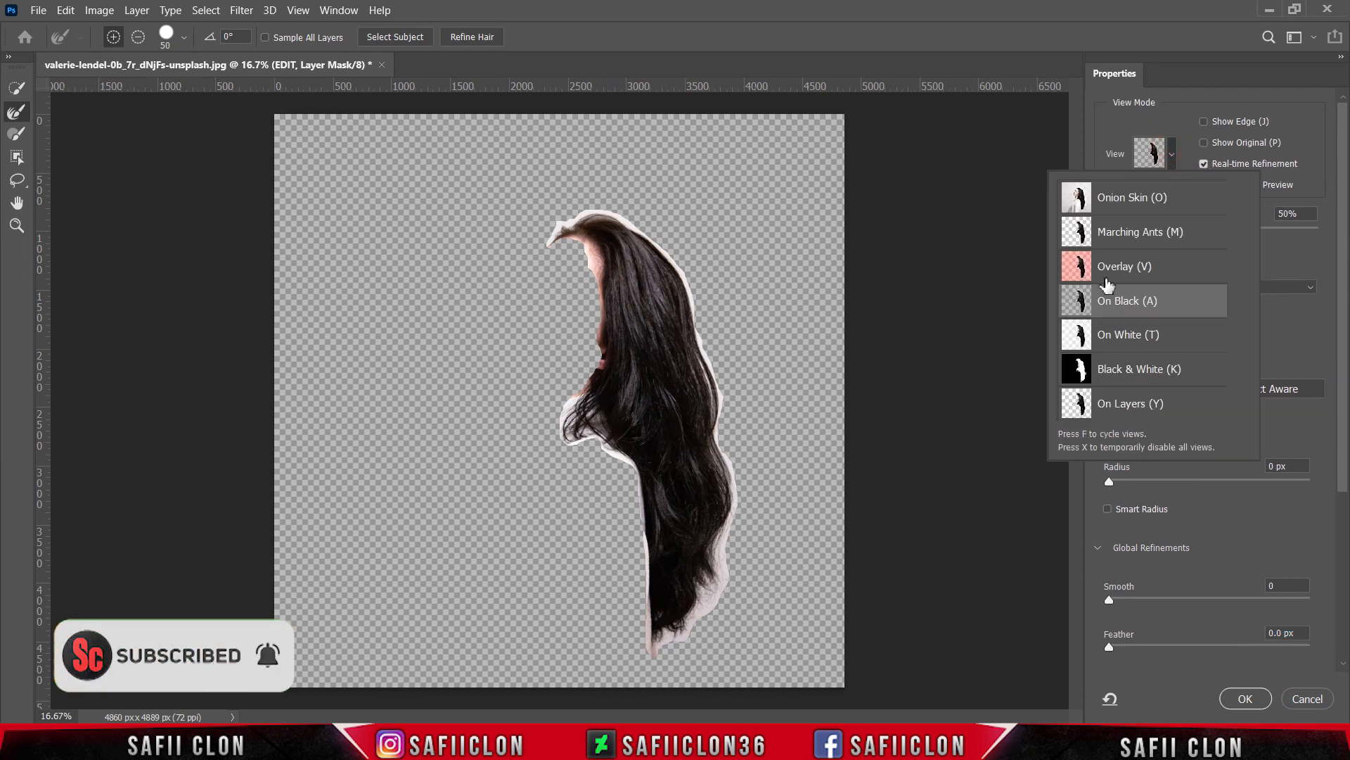
click(1173, 160)
scroll(1343, 299, down, 4)
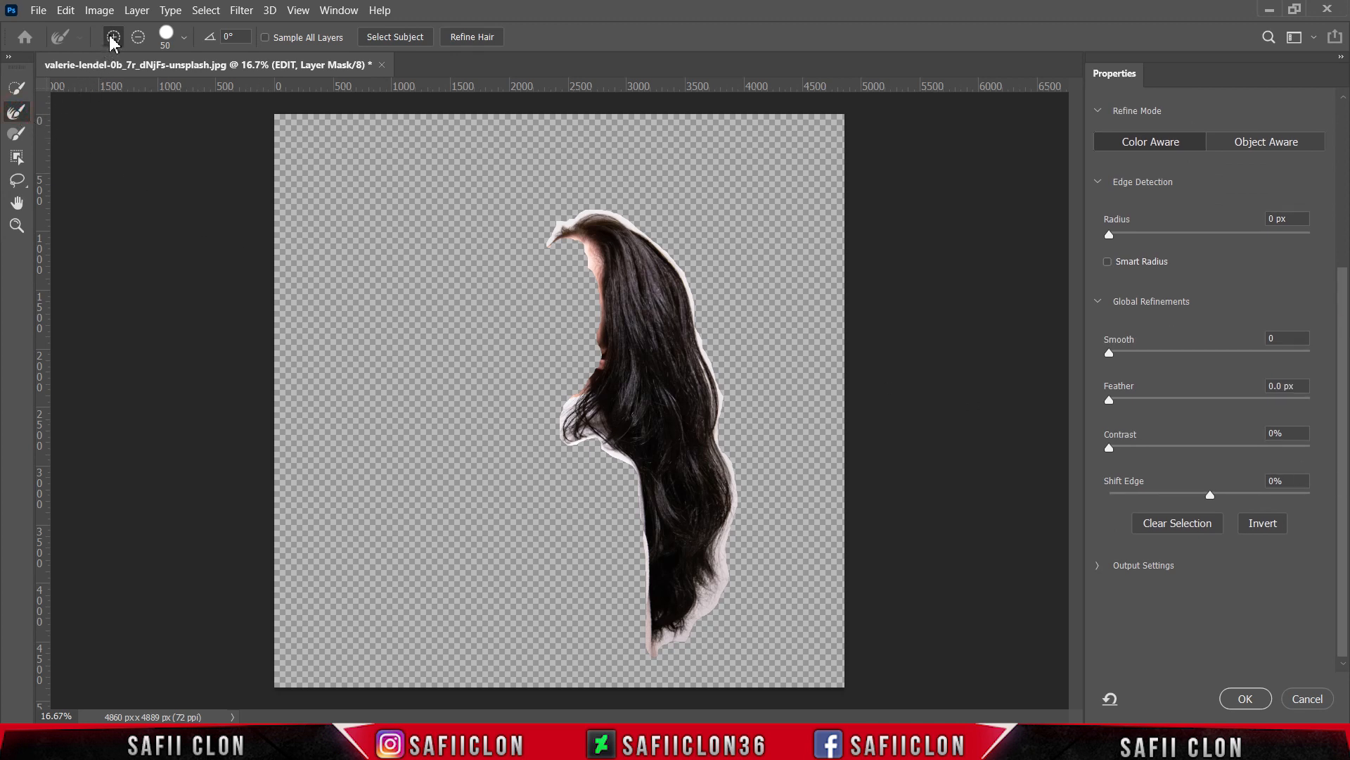
click(183, 37)
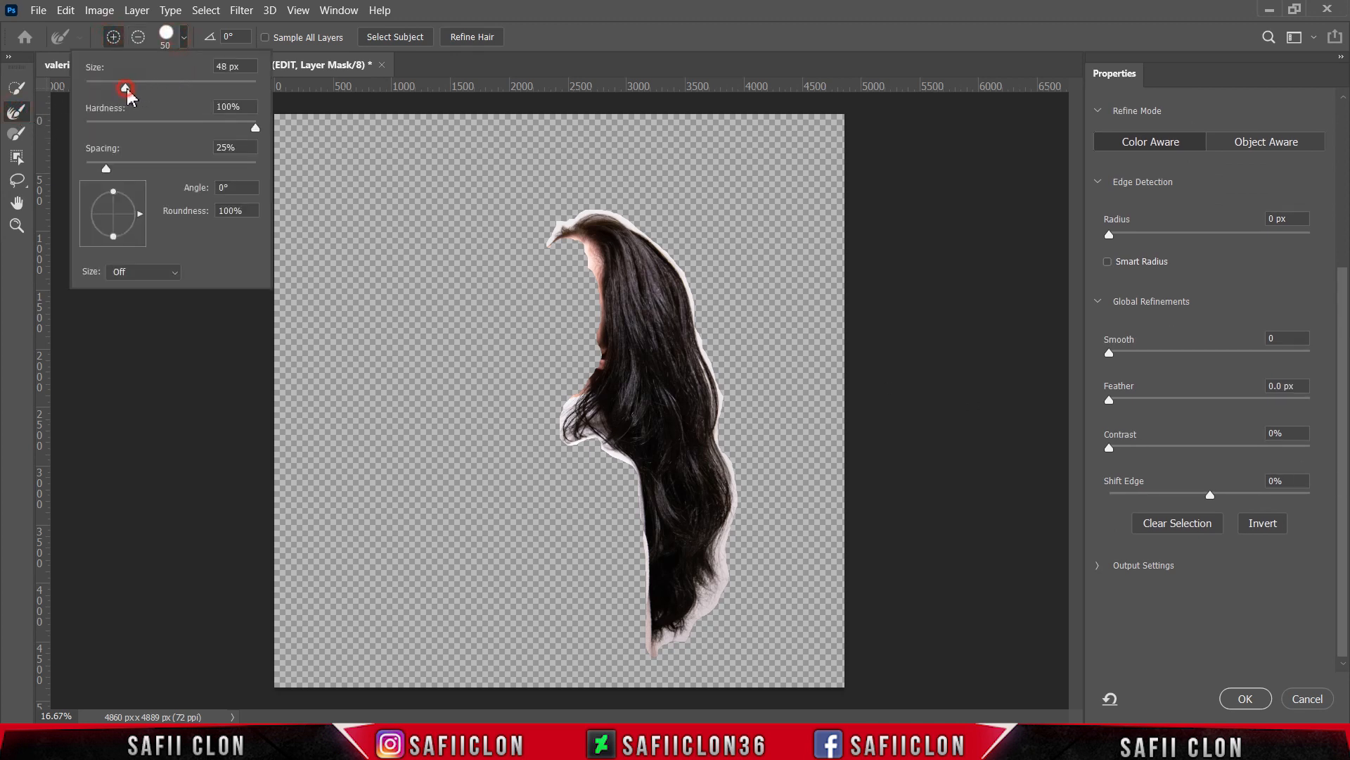
click(185, 38)
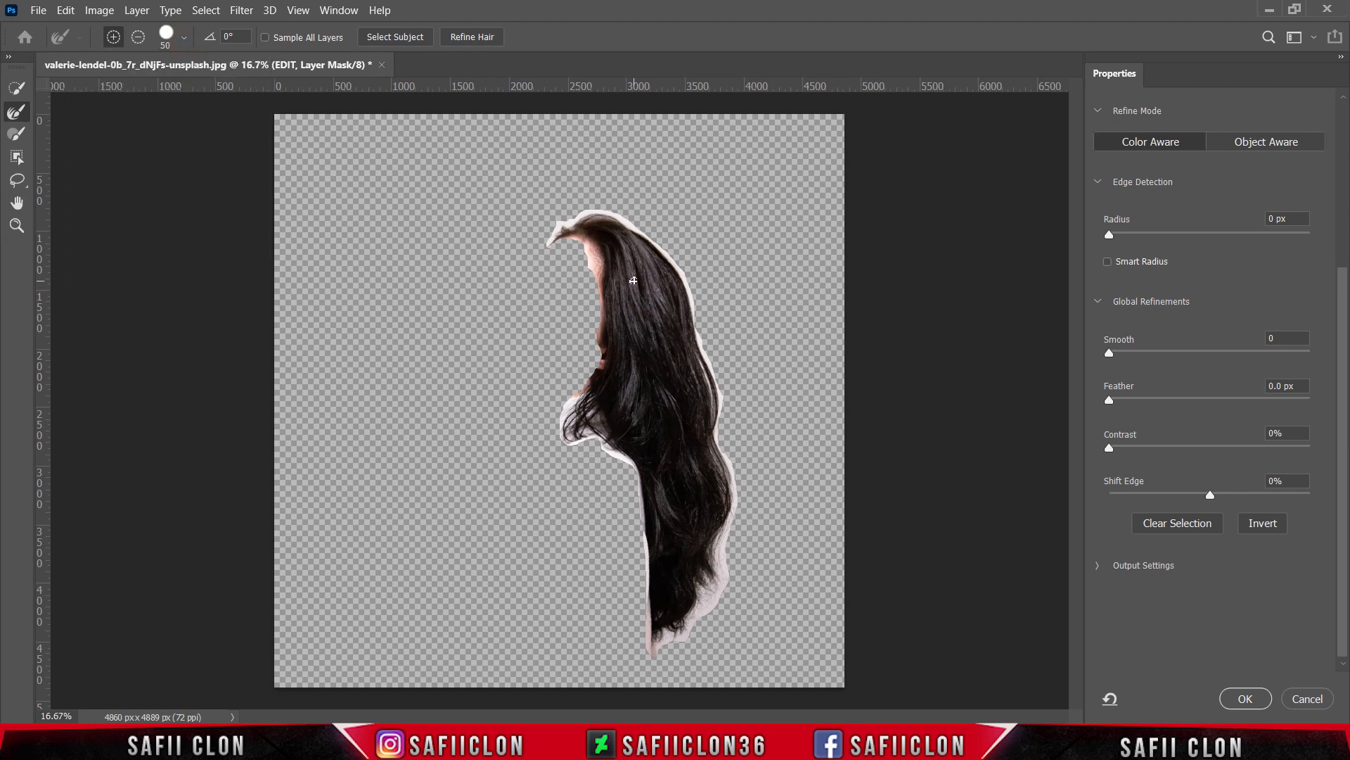
Refine the face-side edge of the hair with the Refine Edge Brush, from the hairline down past the ear to the neck strands.
key(ctrl+plus)
scroll(500, 221, up, 2)
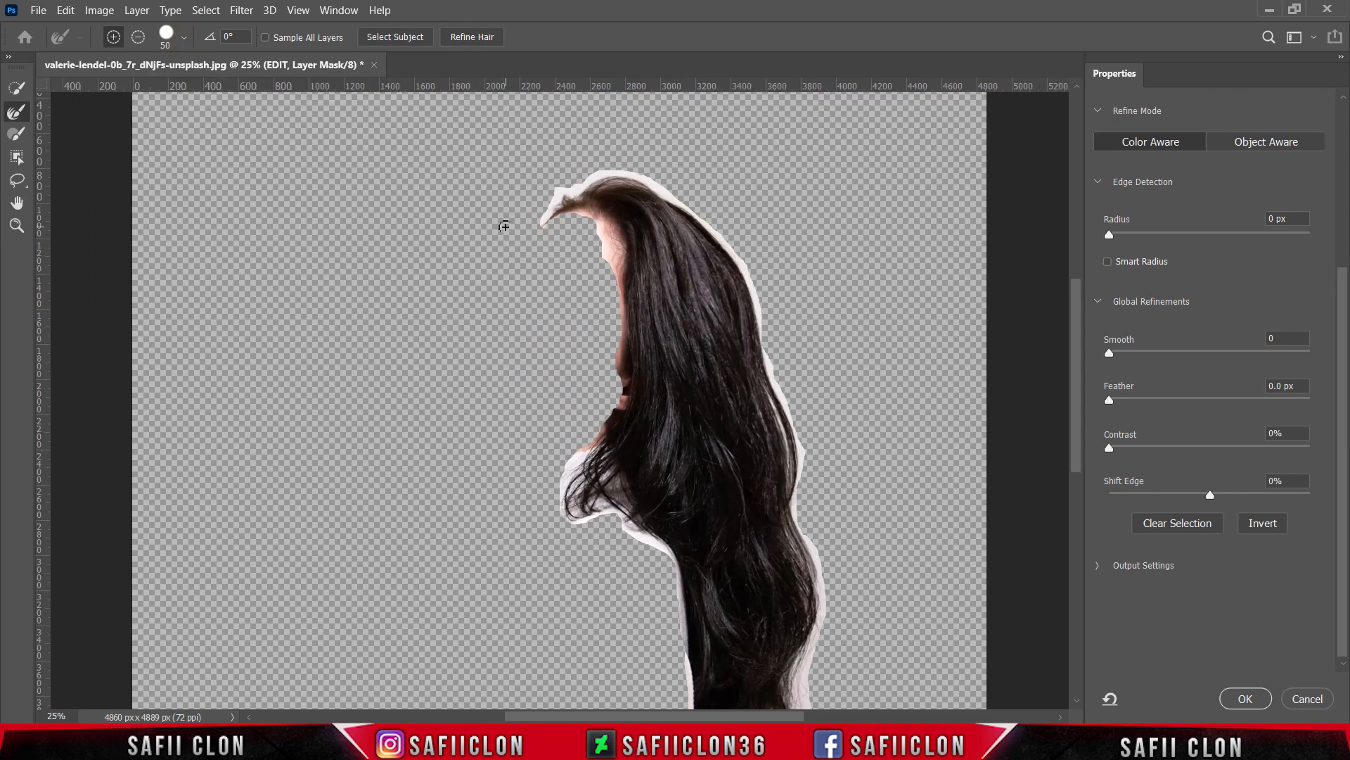
mouse_move(557, 250)
mouse_down()
mouse_move(593, 244)
mouse_move(614, 282)
mouse_move(625, 429)
mouse_move(617, 302)
mouse_up()
mouse_move(617, 430)
mouse_down()
mouse_move(568, 511)
mouse_move(602, 485)
mouse_up()
click(624, 424)
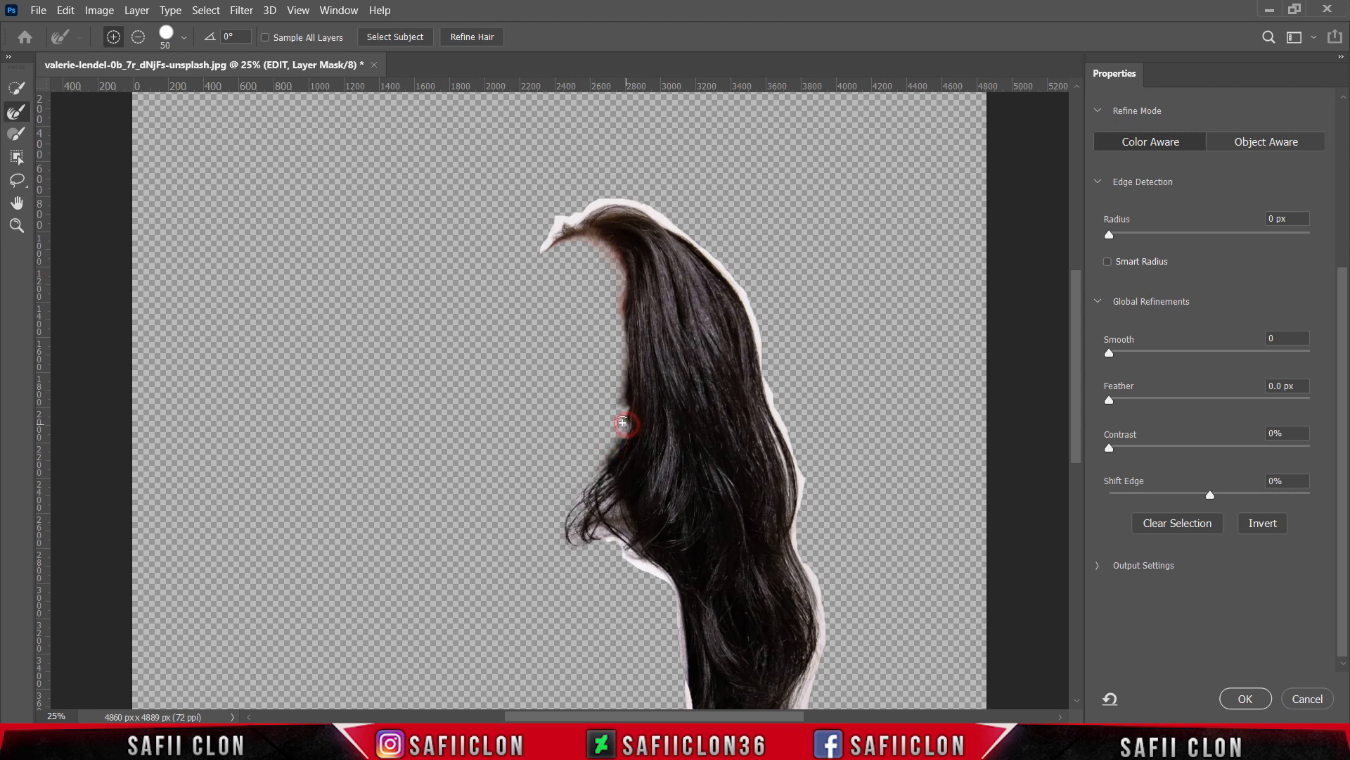
drag(583, 538, 628, 556)
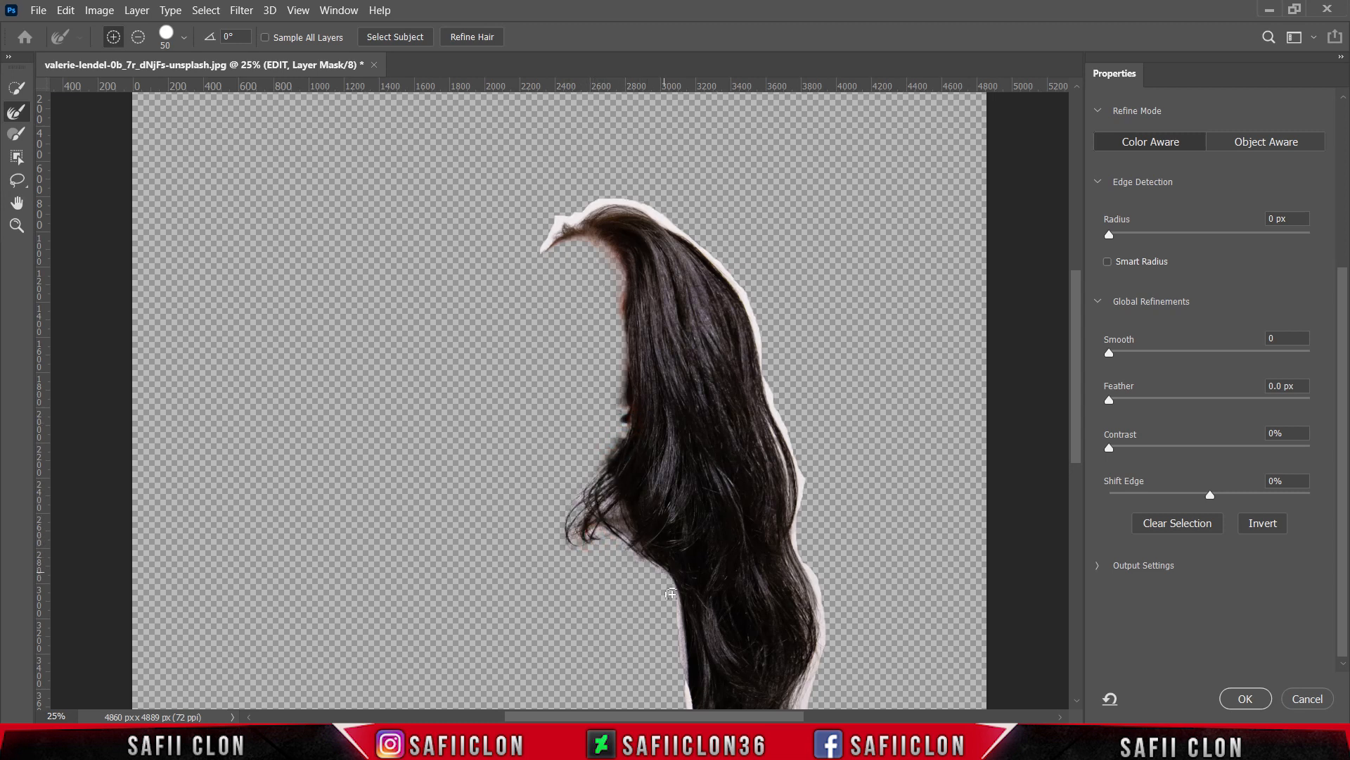
Brush edge refinement over the loose neck strands, the lower back edge, the hair tips and the lower outer edge.
scroll(630, 462, down, 2)
scroll(657, 529, down, 3)
drag(589, 308, 604, 301)
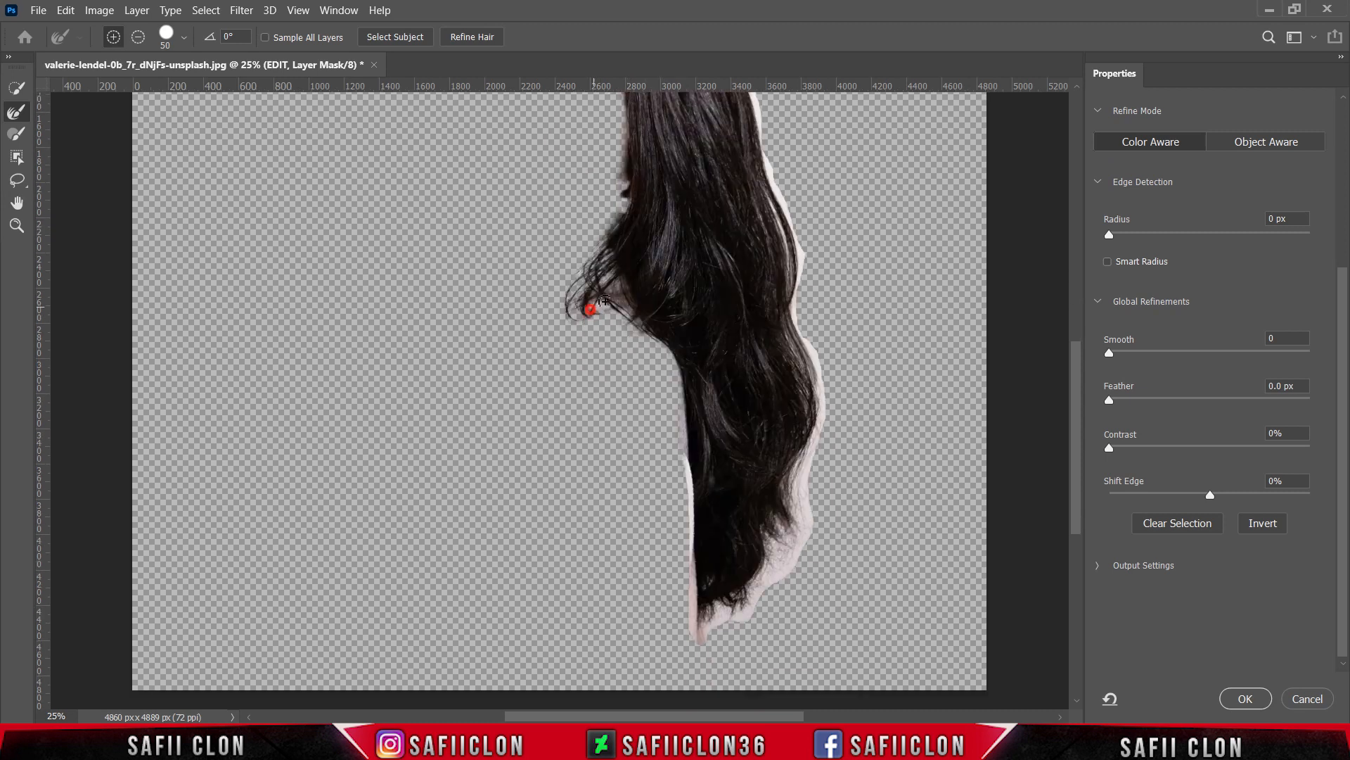
mouse_move(683, 424)
mouse_down()
mouse_move(677, 395)
mouse_move(690, 606)
mouse_move(701, 626)
mouse_move(722, 602)
mouse_move(734, 626)
mouse_move(750, 609)
mouse_move(738, 596)
mouse_move(752, 602)
mouse_move(805, 530)
mouse_move(774, 561)
mouse_move(790, 531)
mouse_move(820, 536)
mouse_move(796, 508)
mouse_move(829, 415)
mouse_move(808, 334)
mouse_up()
Brush edge refinement up the outer edge of the hair, from the lower curve to the upper back of the head.
key(bracketright)
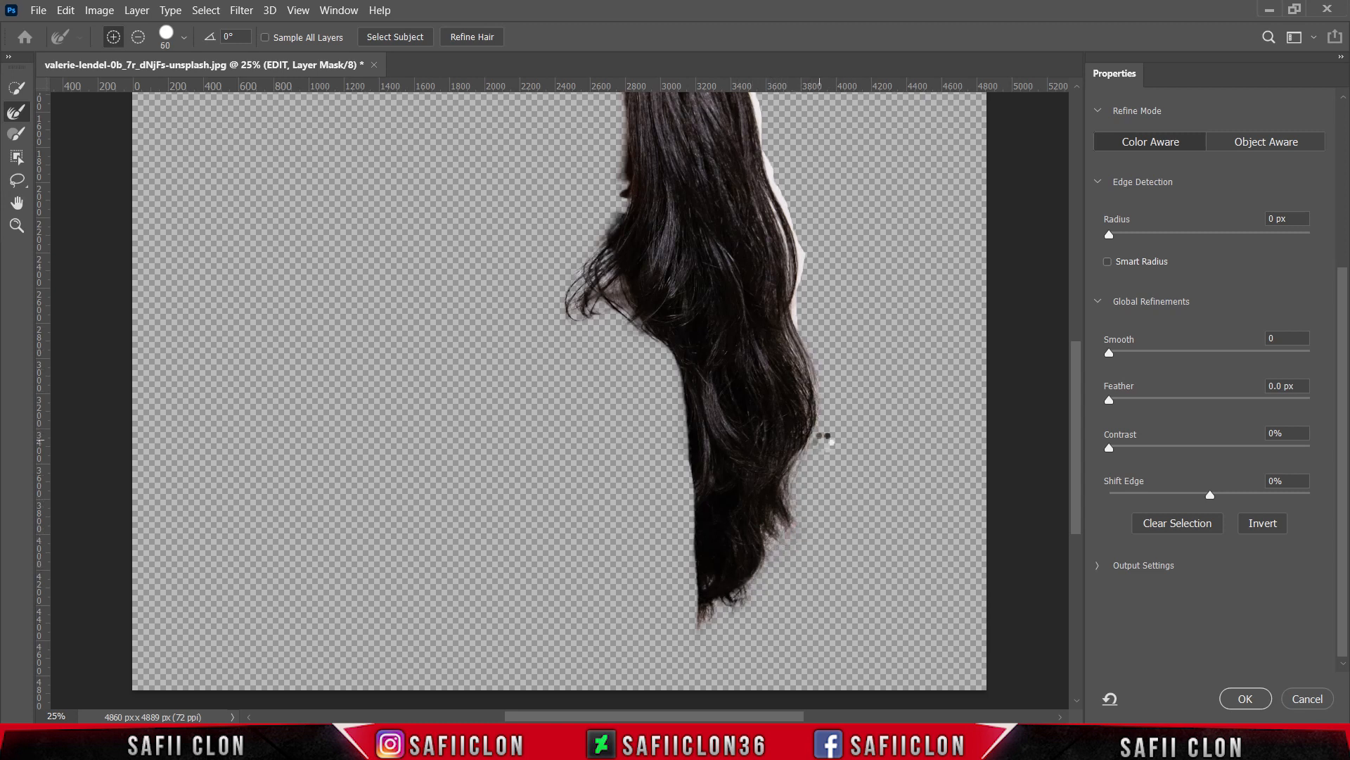
scroll(827, 469, up, 3)
mouse_move(798, 416)
mouse_down()
mouse_move(806, 339)
mouse_move(793, 423)
mouse_move(798, 338)
mouse_move(770, 246)
mouse_up()
scroll(824, 422, up, 5)
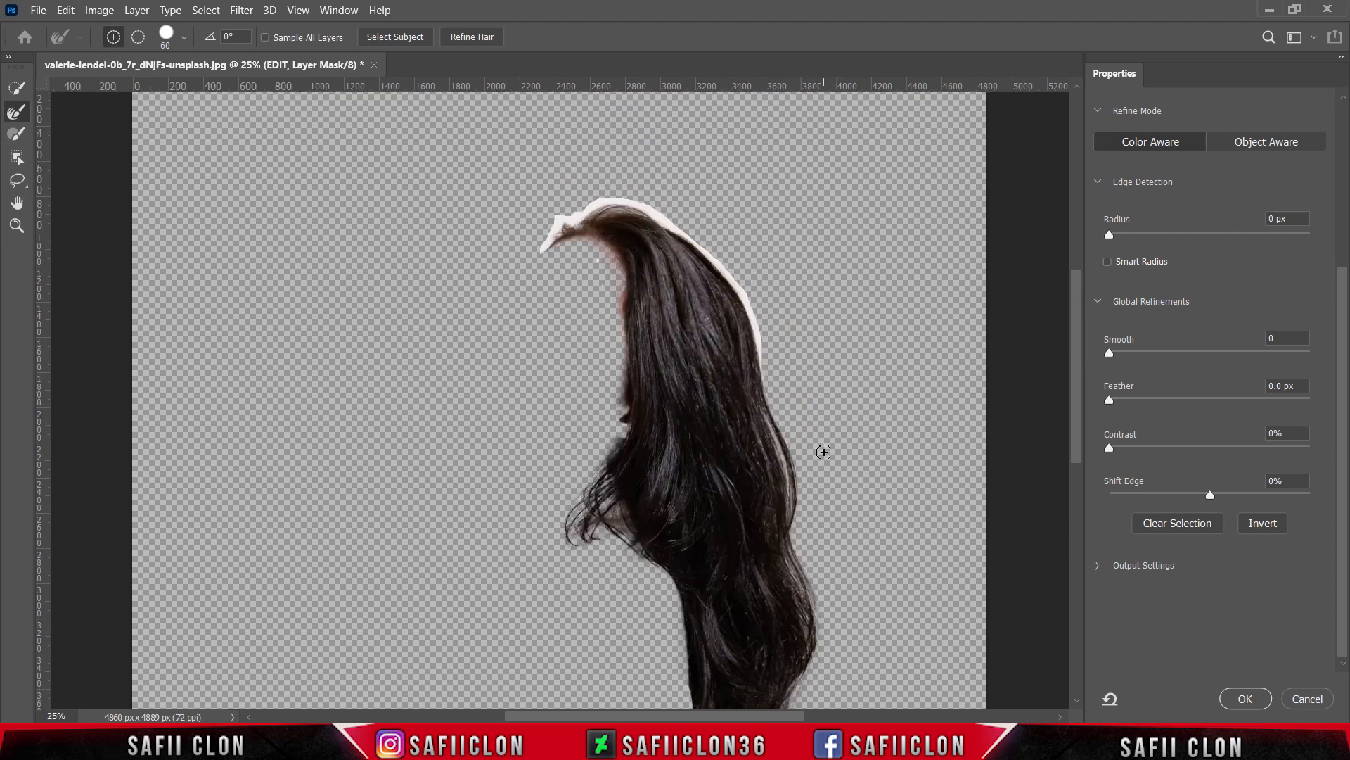
drag(789, 492, 747, 293)
Refine the edge over the crown and the front hairline tip, and touch up the outer back edge.
key(bracketright)
drag(671, 228, 652, 211)
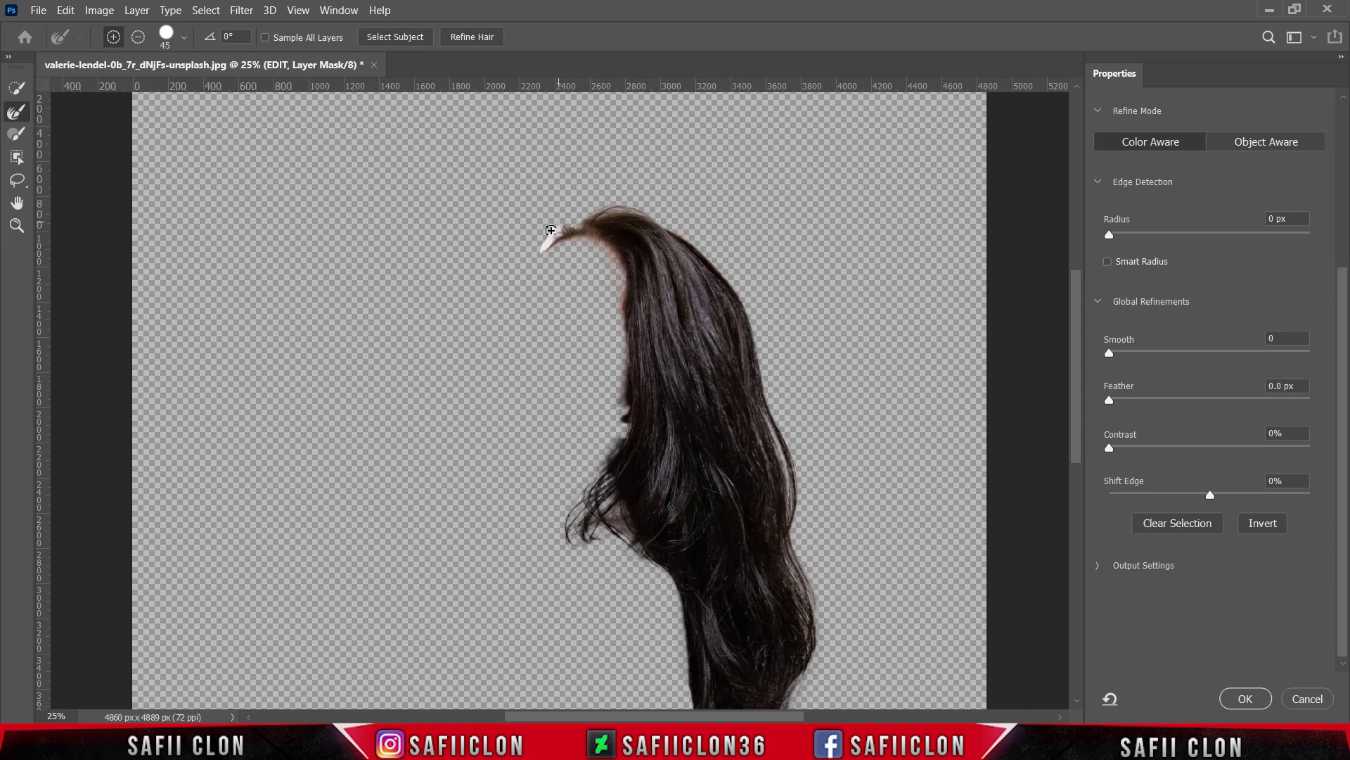
click(548, 245)
scroll(833, 501, down, 3)
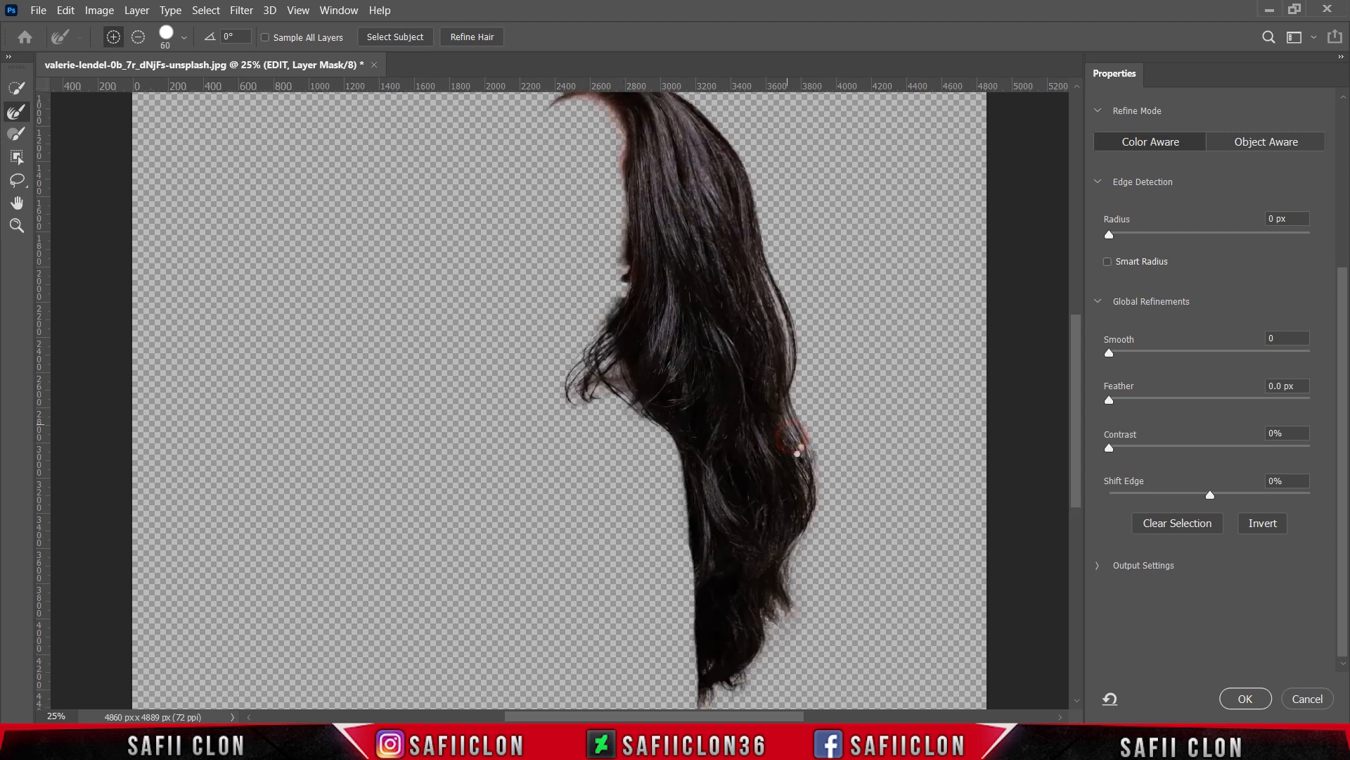
scroll(681, 349, up, 2)
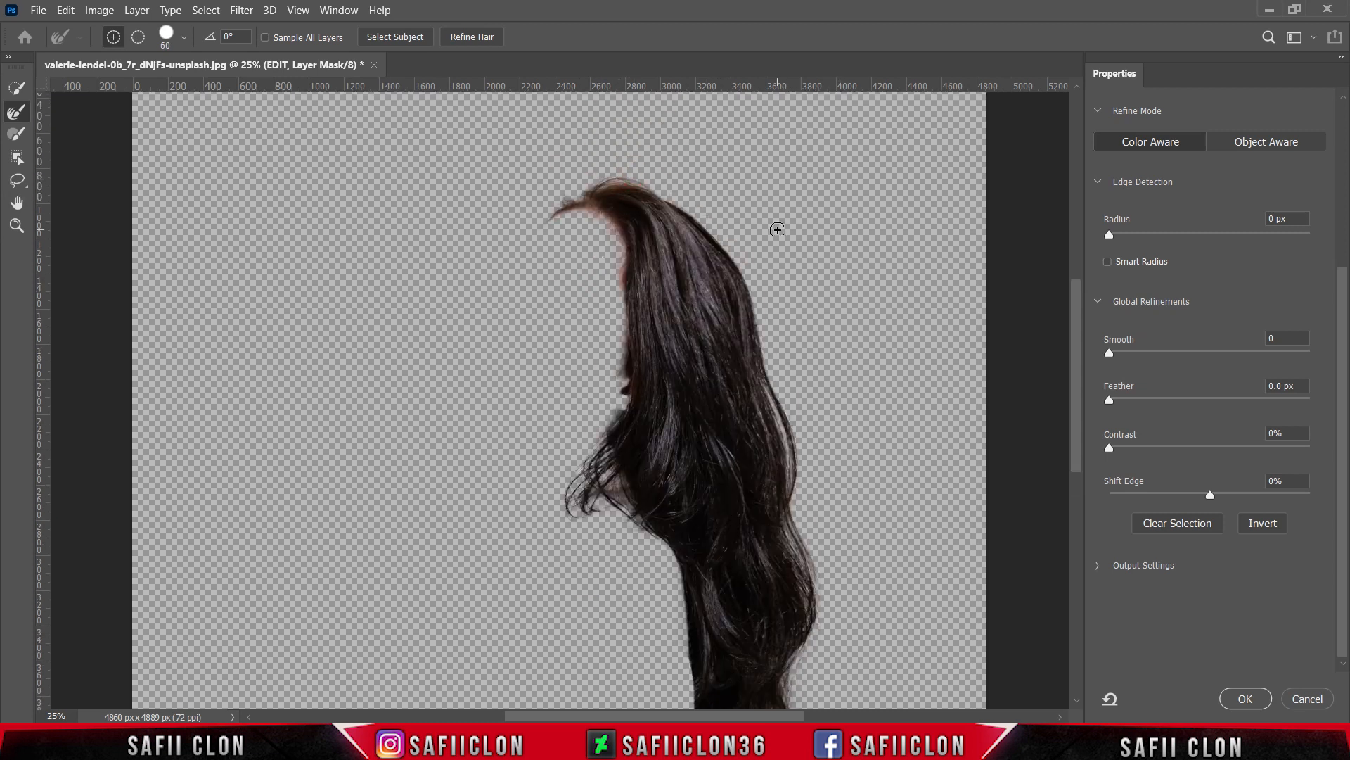
Set Shift Edge to -7%, raise Contrast slightly, and apply the refinements to the EDIT layer's mask.
key(ctrl+minus)
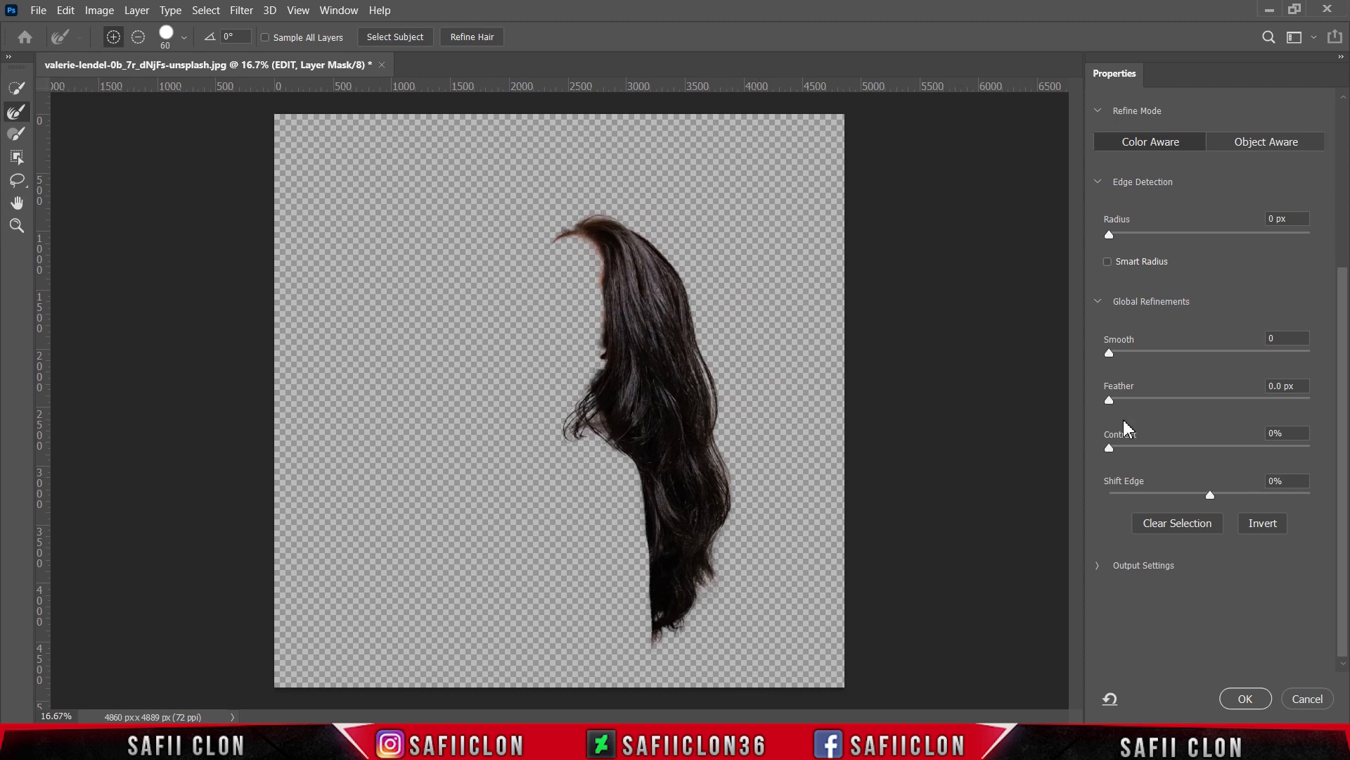
click(1204, 494)
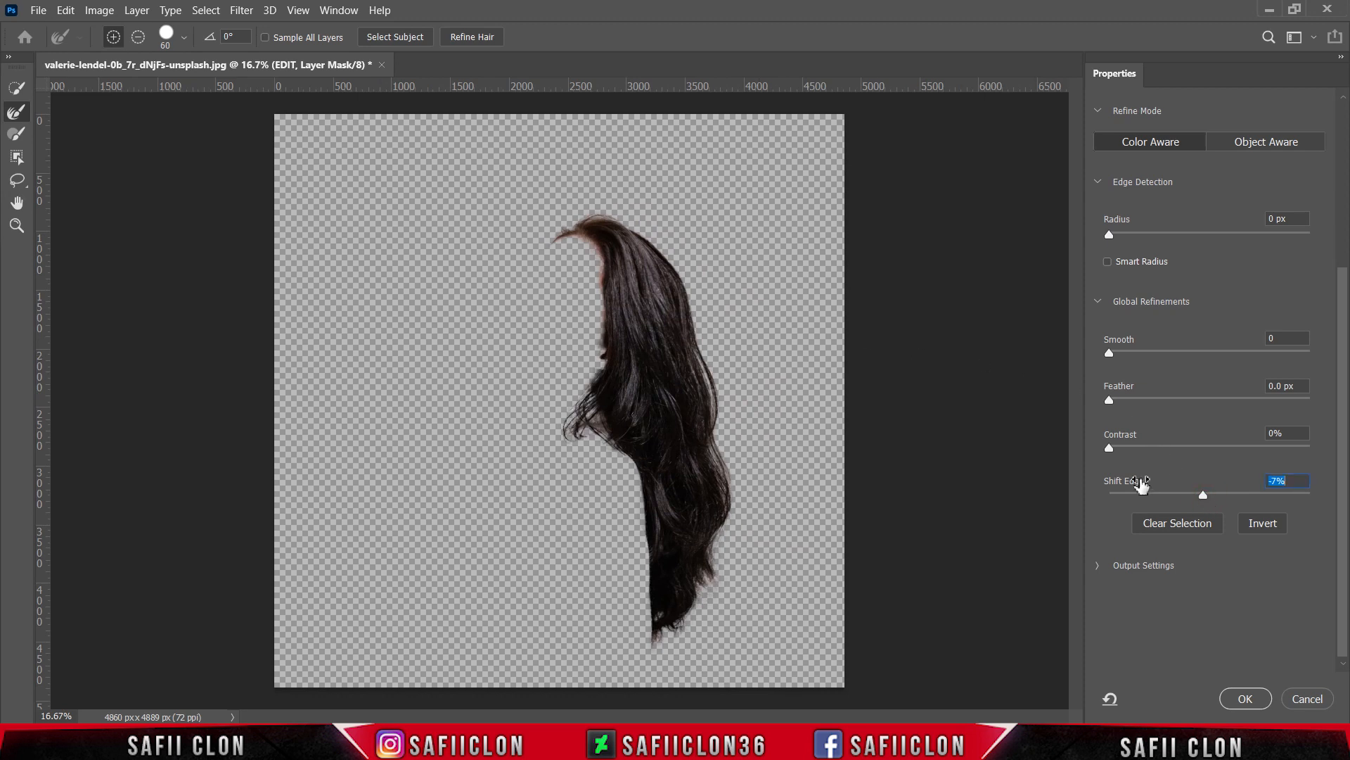
click(1118, 450)
click(1246, 698)
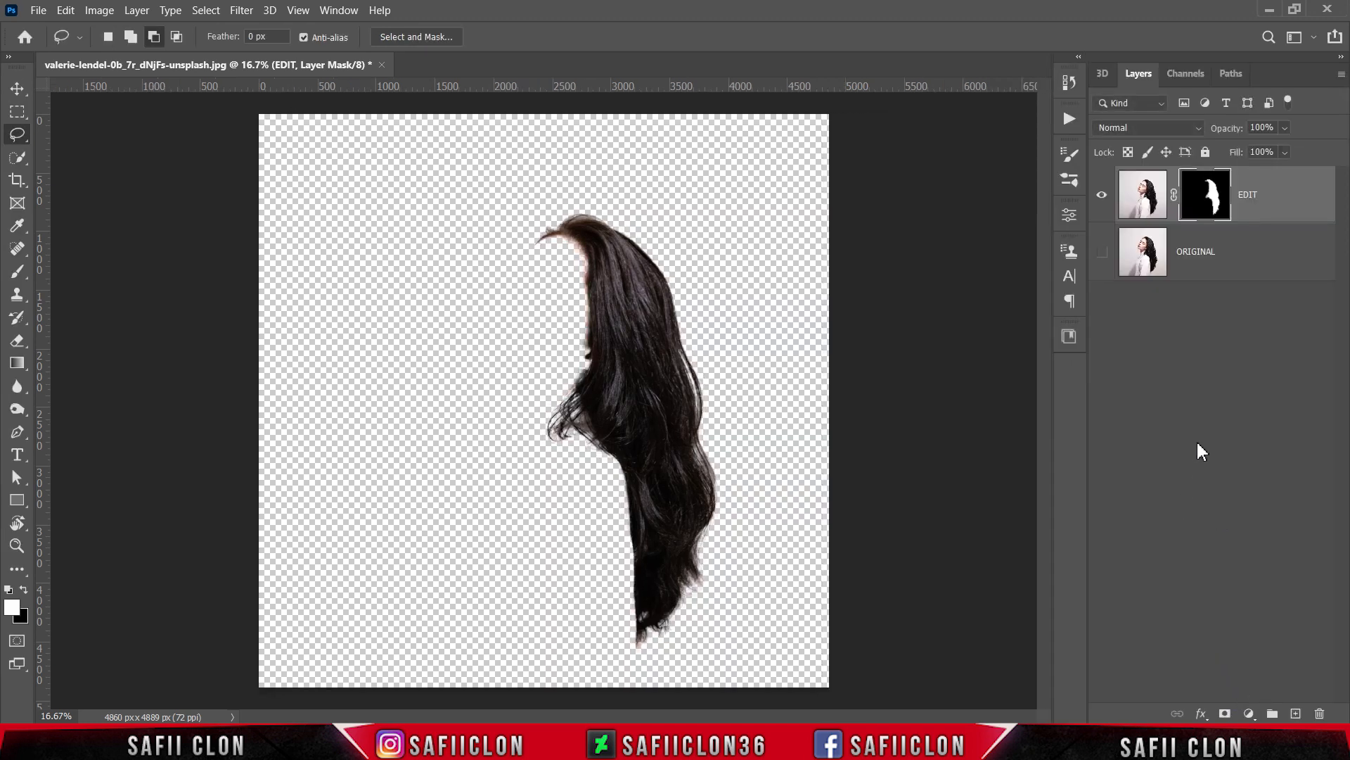
Check the cutout by toggling the EDIT layer, and show the ORIGINAL layer beneath it.
click(1103, 197)
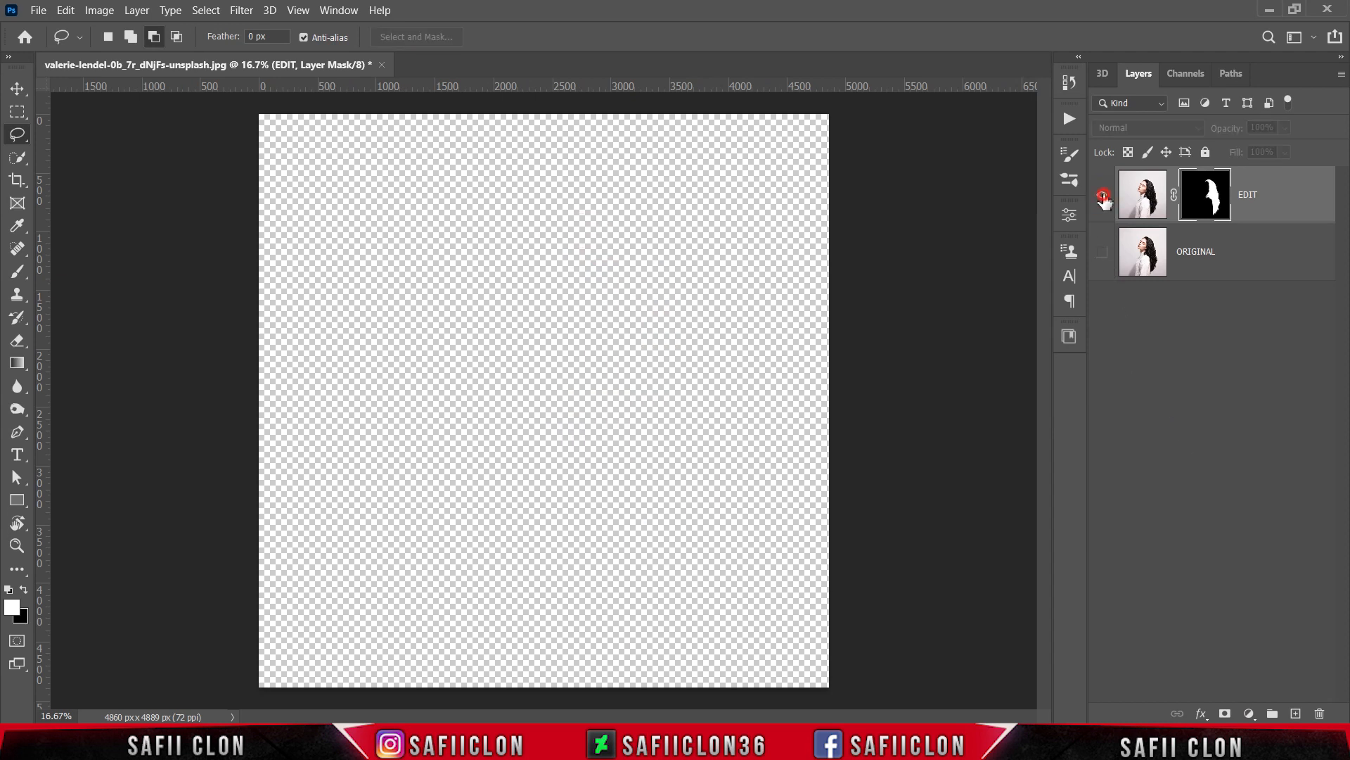
click(1103, 197)
click(1103, 254)
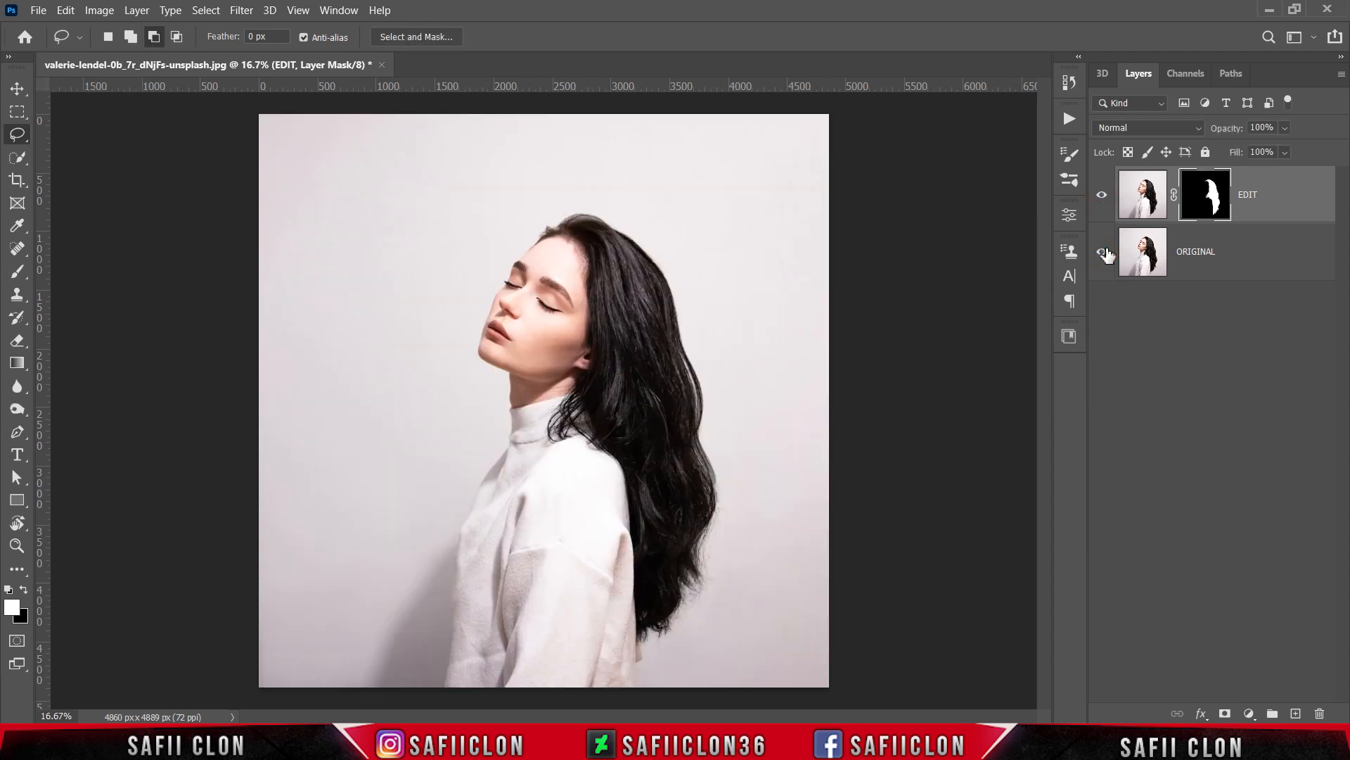
click(1102, 198)
Add a Gradient fill layer above EDIT and base its gradient on the Basics preset Black, White.
click(1256, 714)
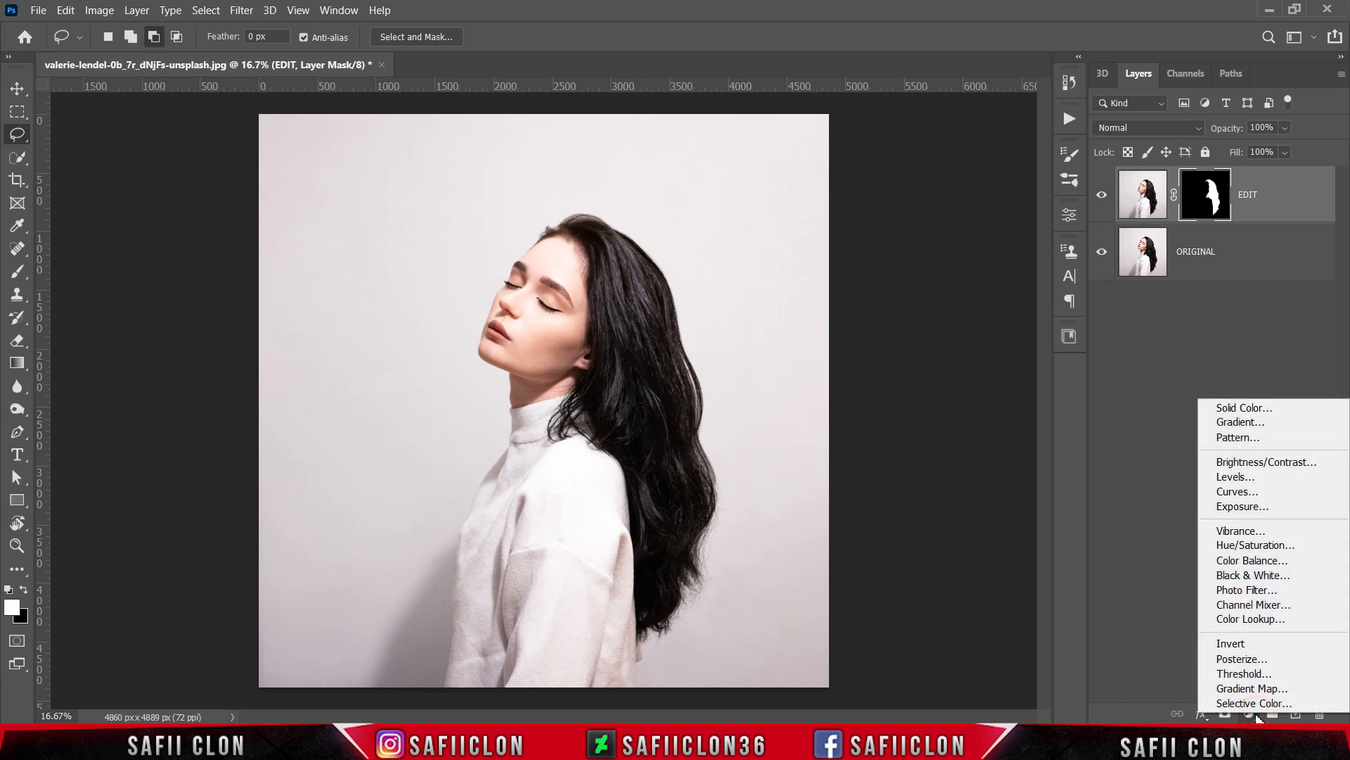
click(1257, 425)
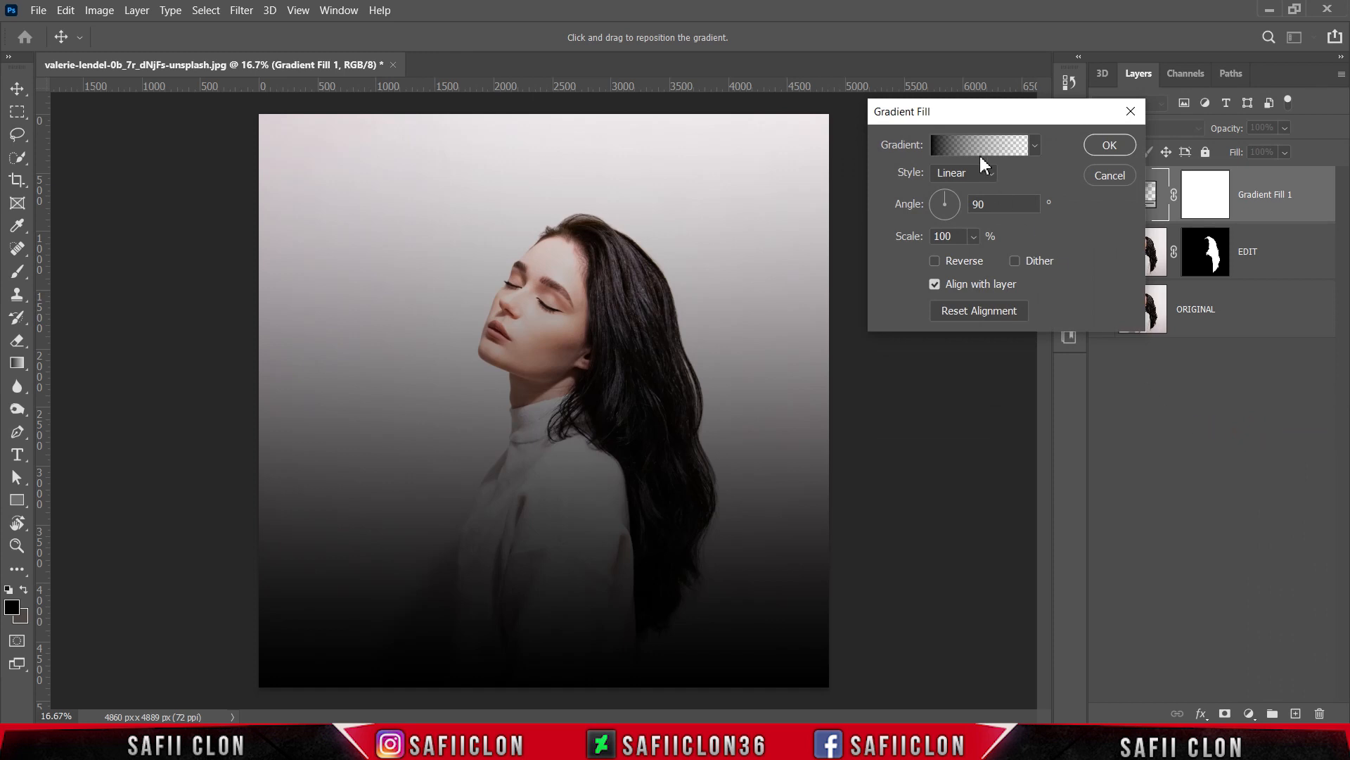
click(980, 145)
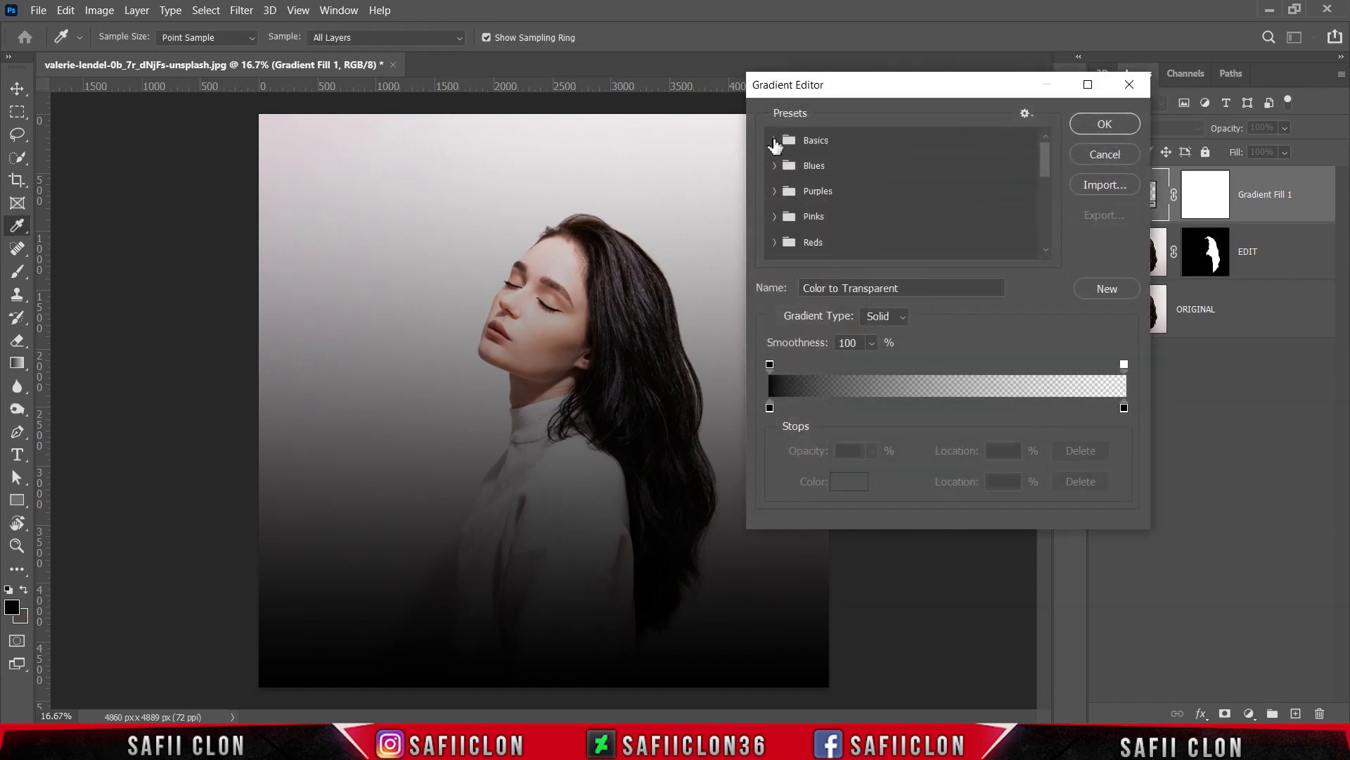
click(775, 141)
click(853, 167)
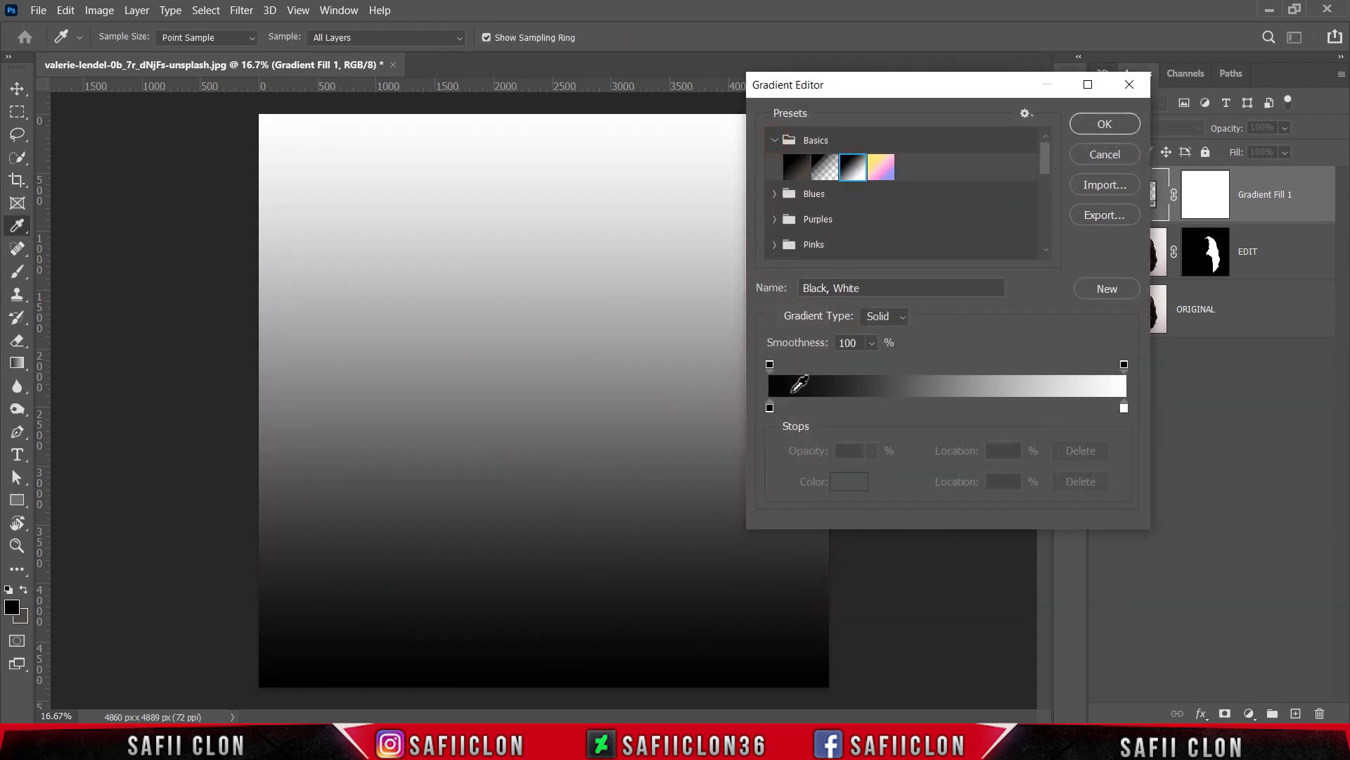
Set the gradient's black starting stop to the colour 2a79bc.
click(770, 408)
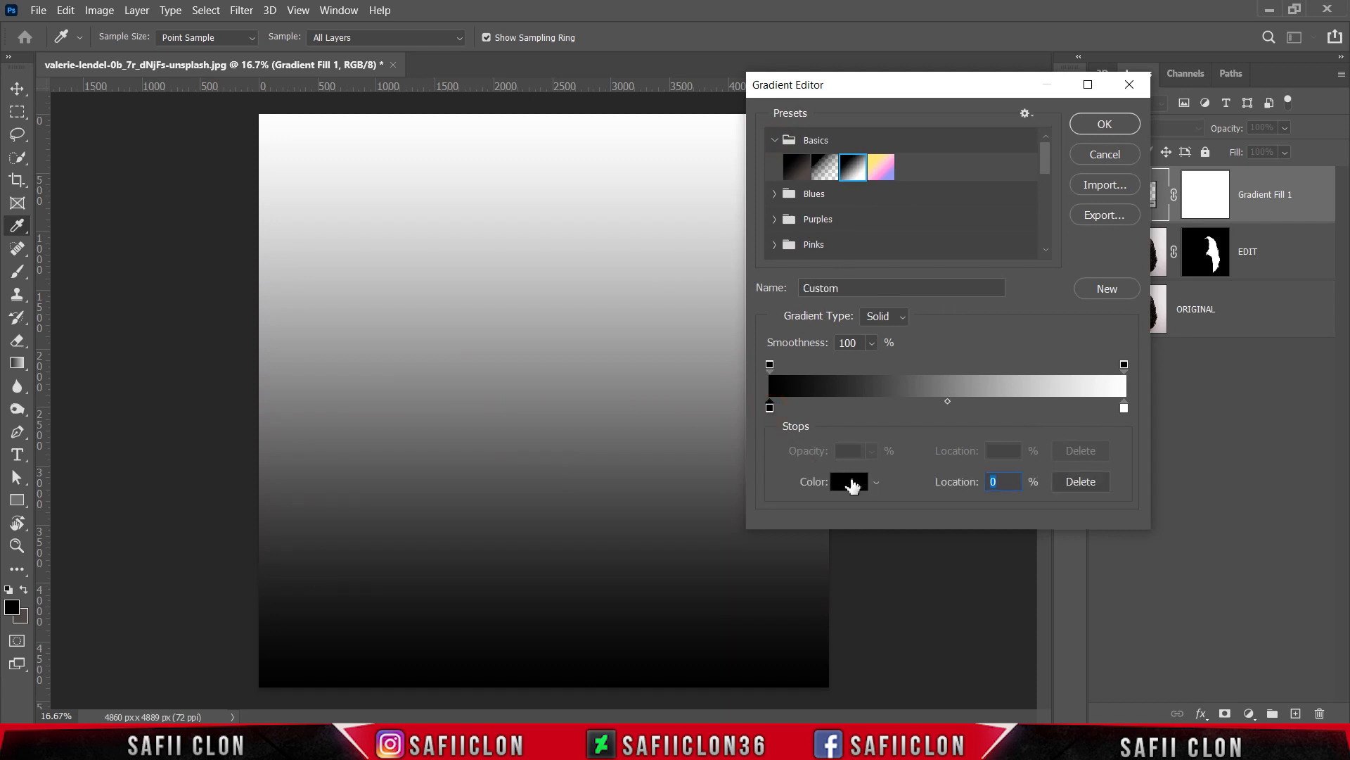
click(852, 482)
double_click(1203, 487)
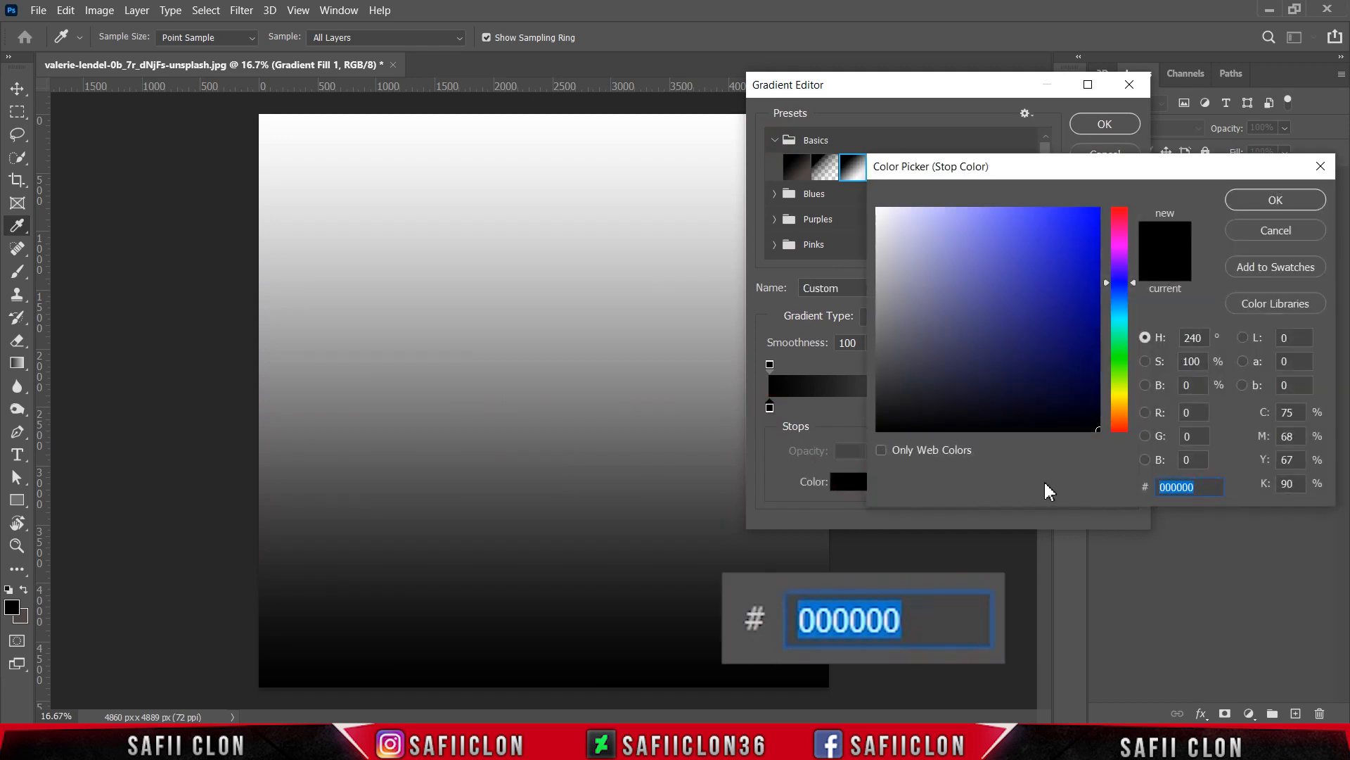
text(2a7)
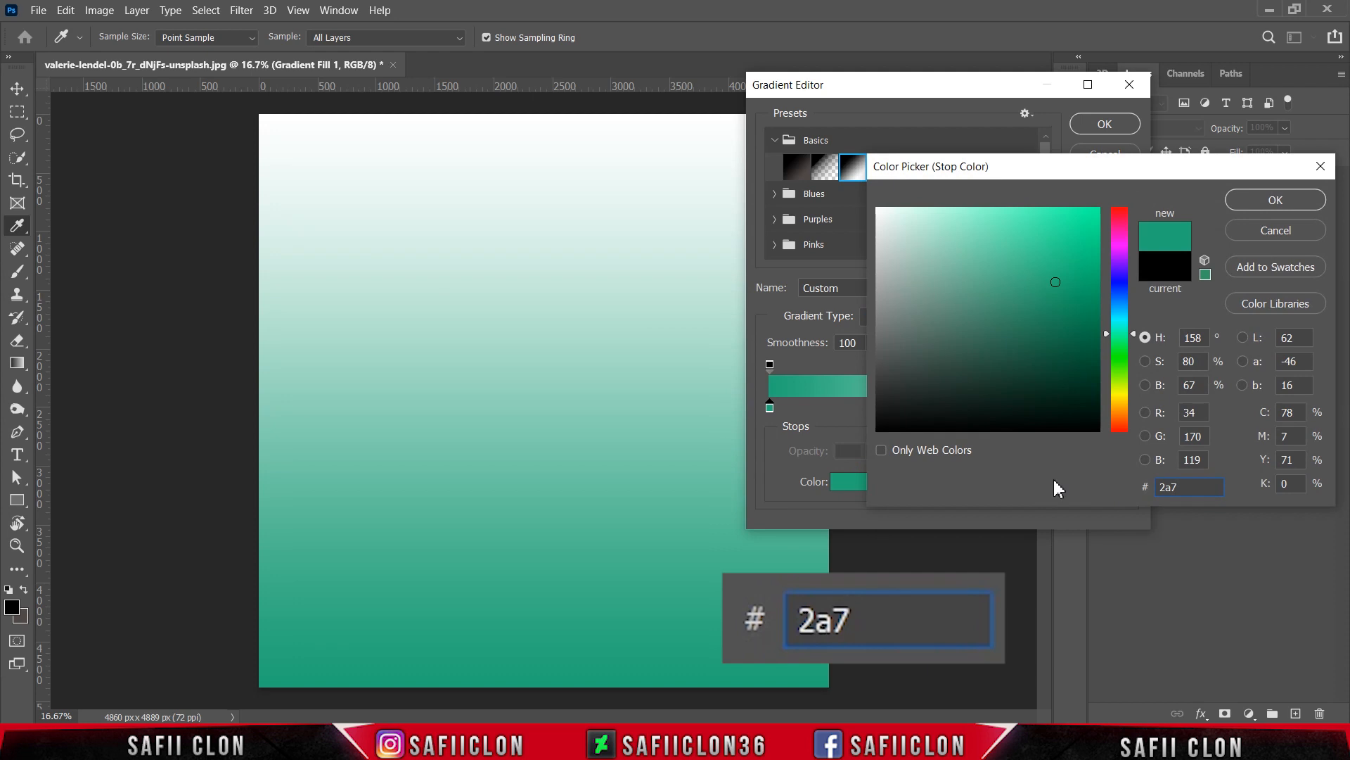
text(9bc)
double_click(1201, 486)
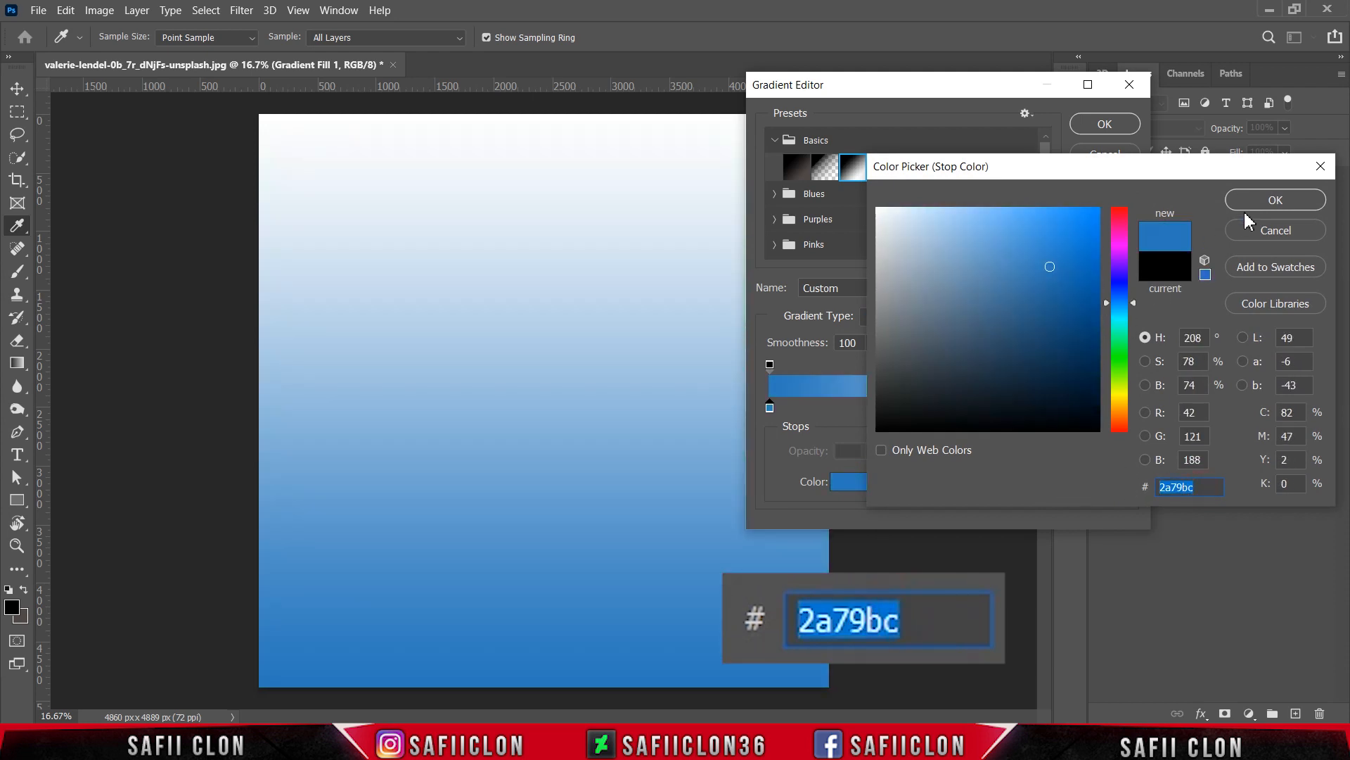
click(1273, 201)
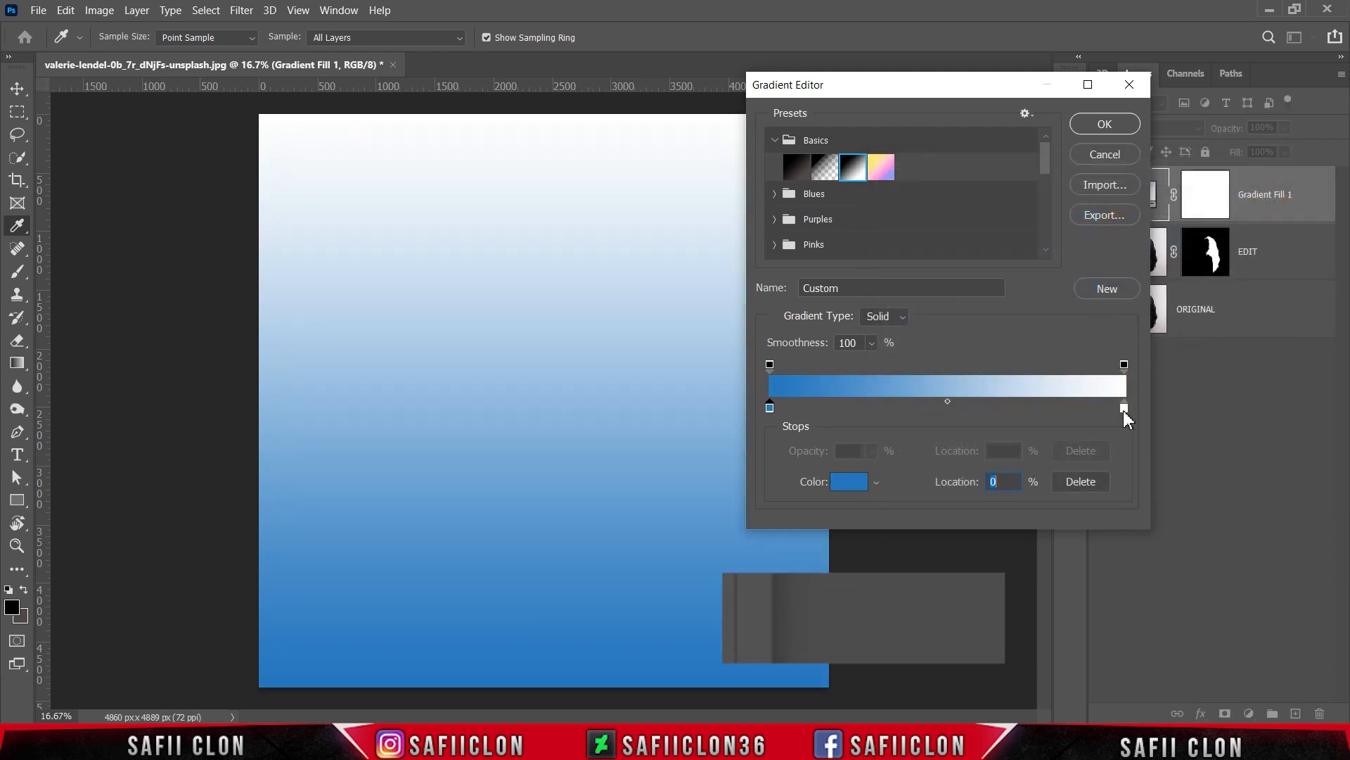
Set the gradient's white end stop to the colour e62490 and accept the edited gradient.
click(1124, 409)
click(851, 483)
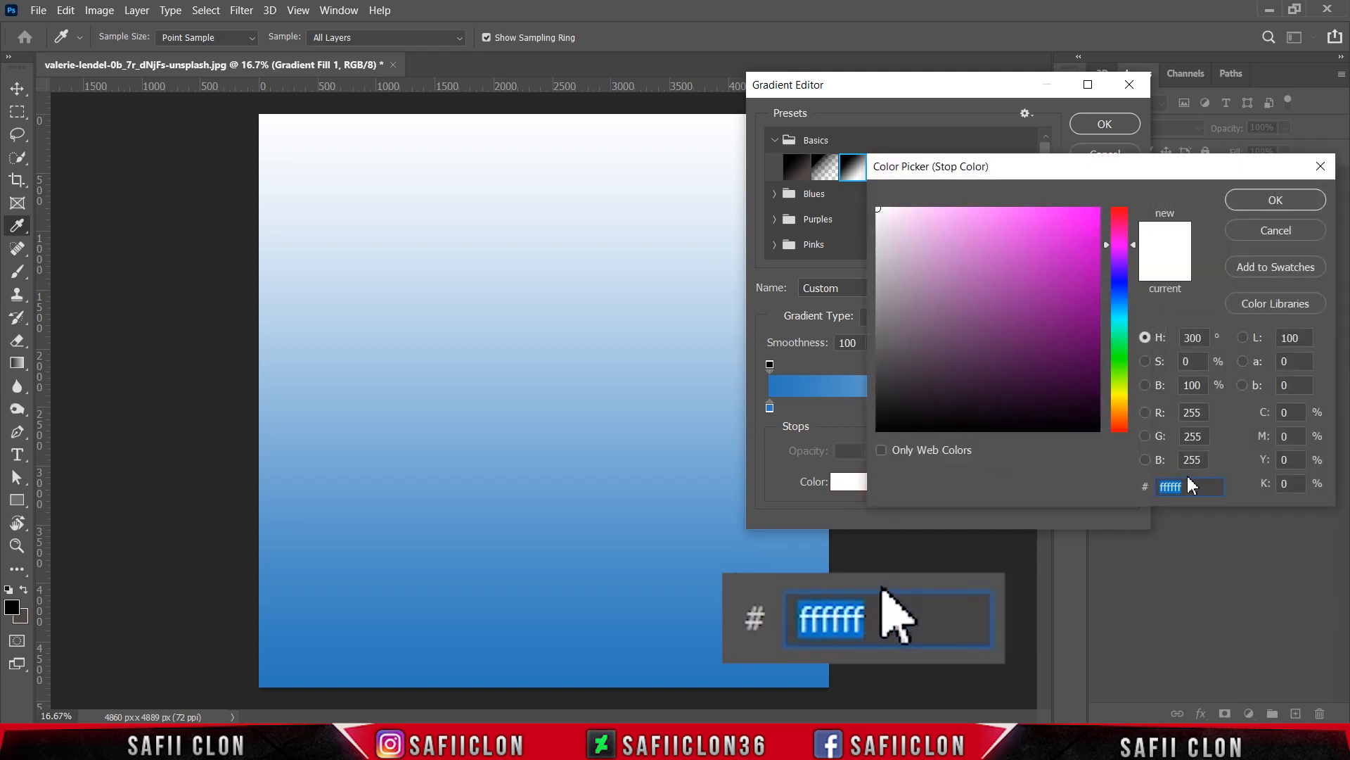
text(e6)
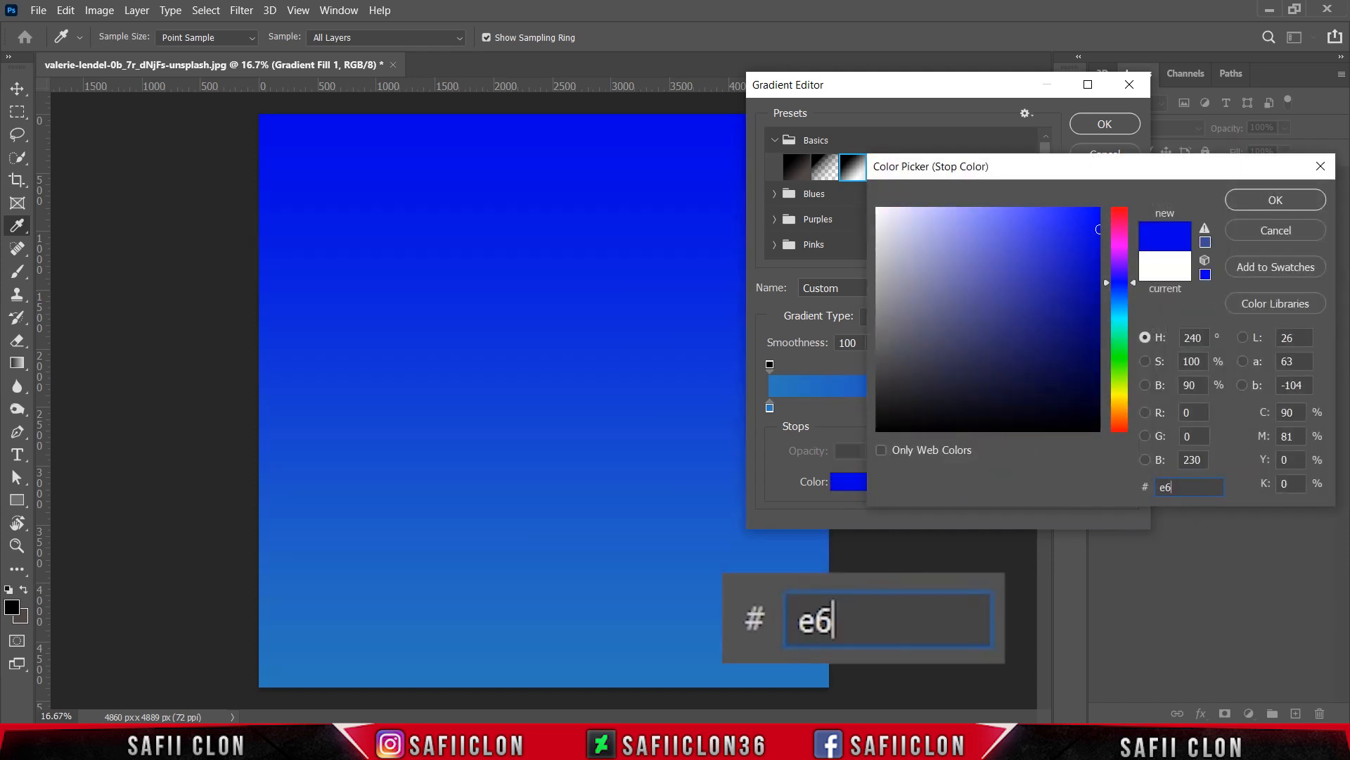
text(2490)
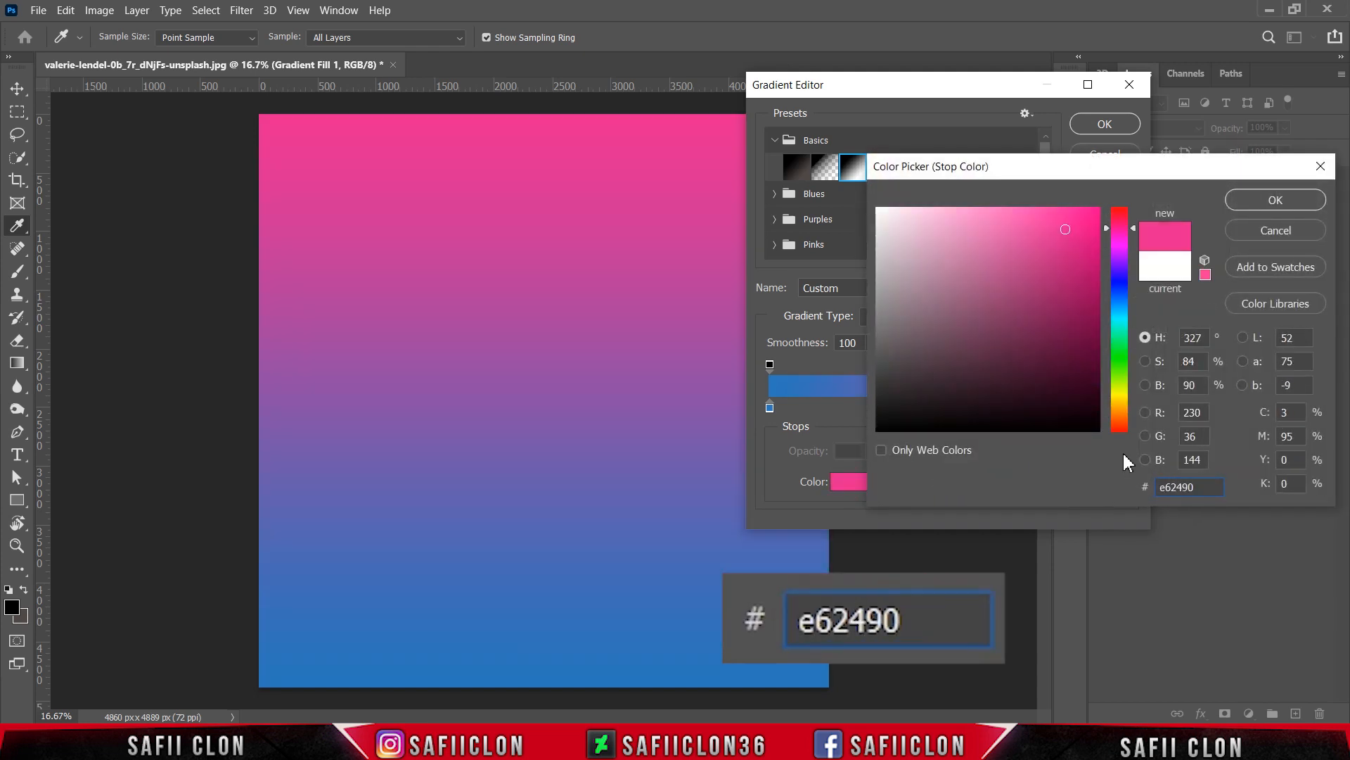
click(1263, 202)
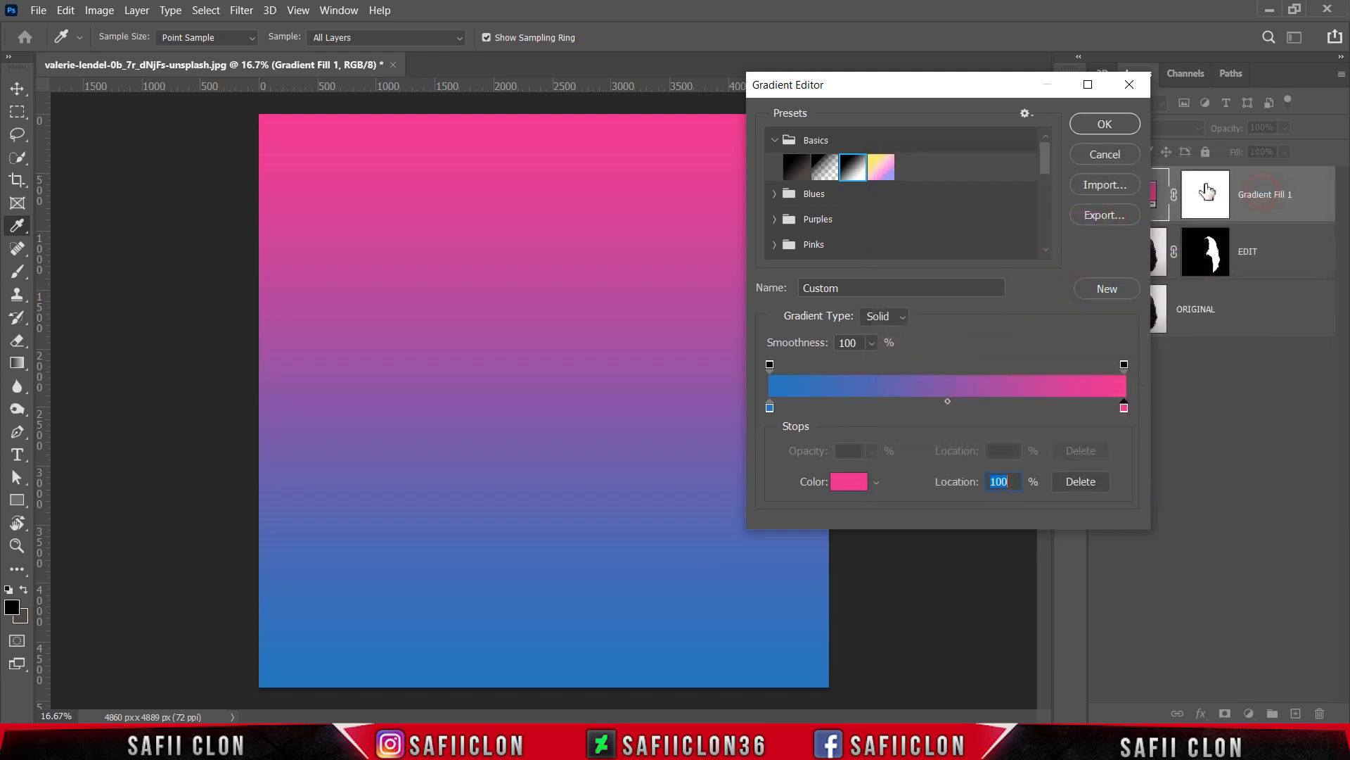
click(1118, 126)
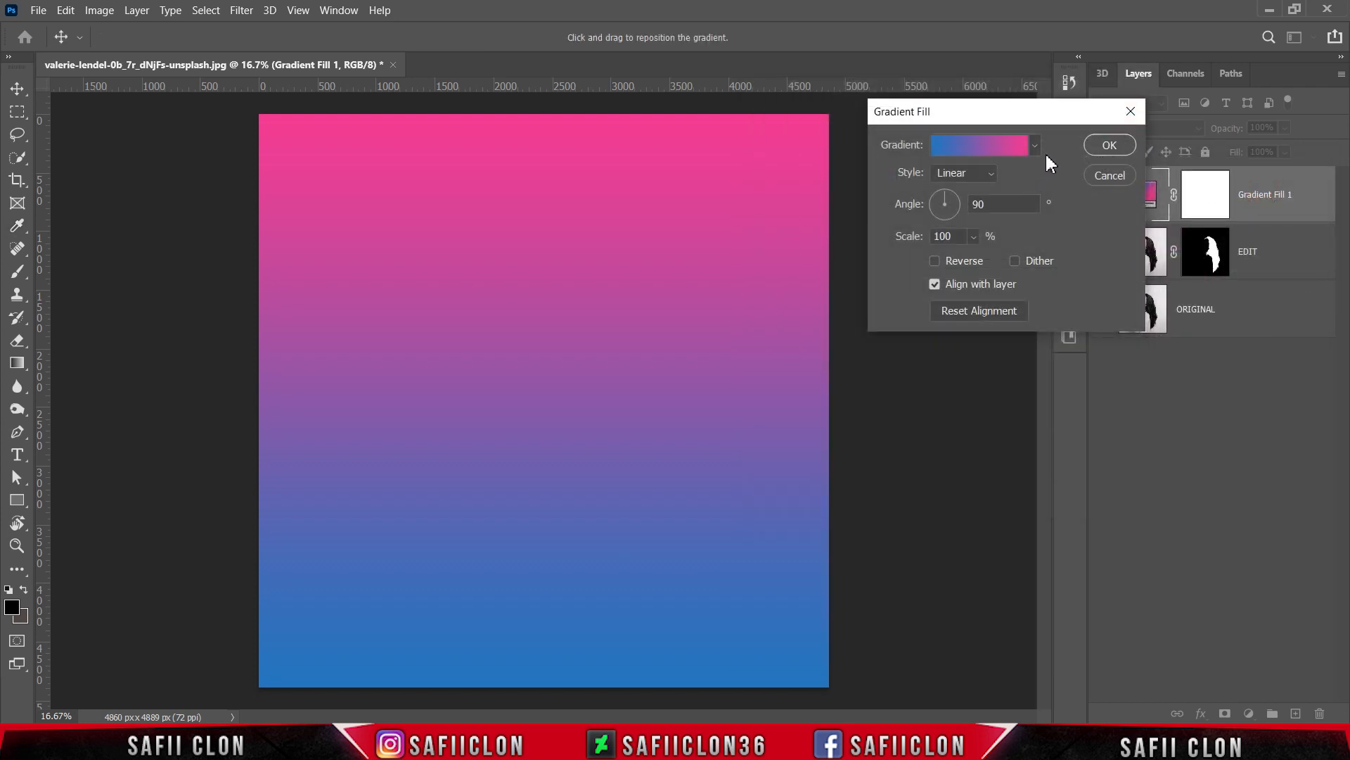
Confirm the gradient fill with the Linear style and clip the fill layer to the EDIT layer.
click(964, 173)
click(969, 187)
click(1118, 150)
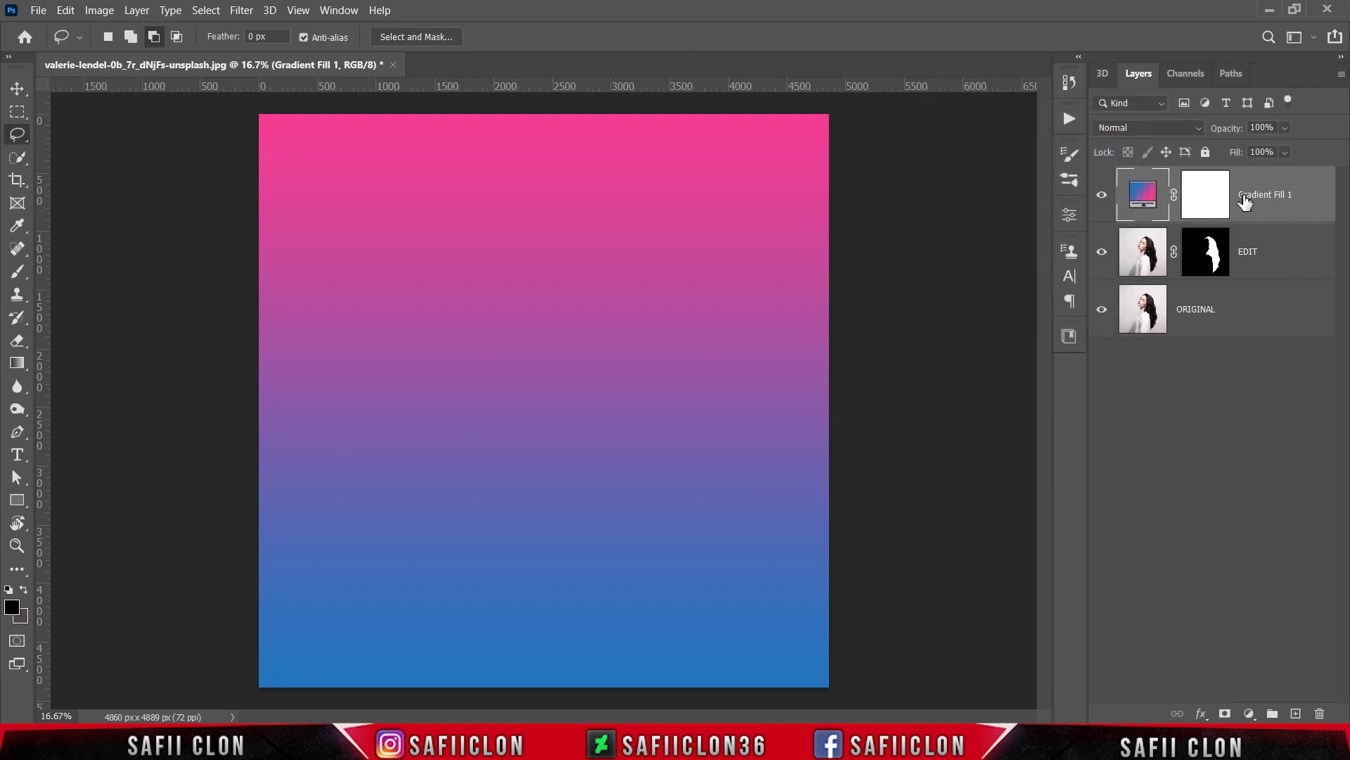
right_click(1276, 187)
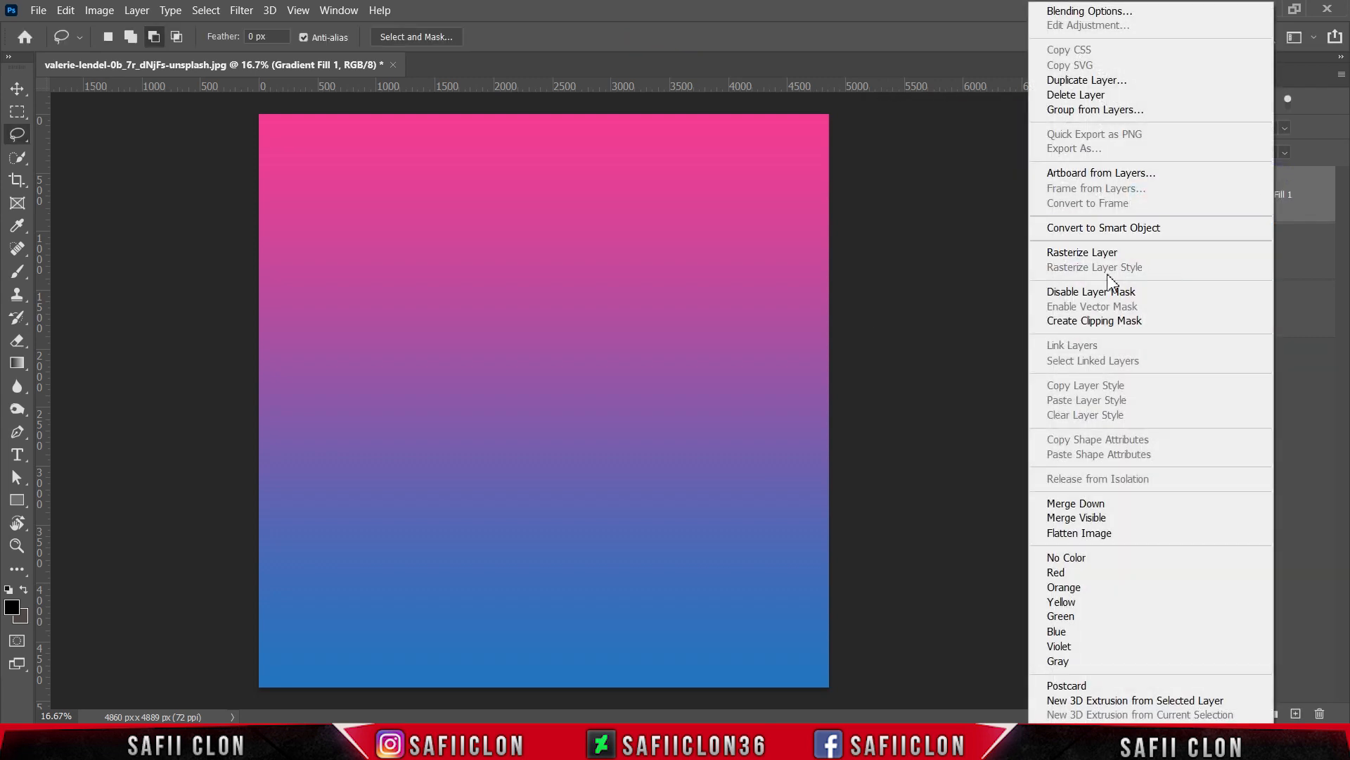
click(1101, 330)
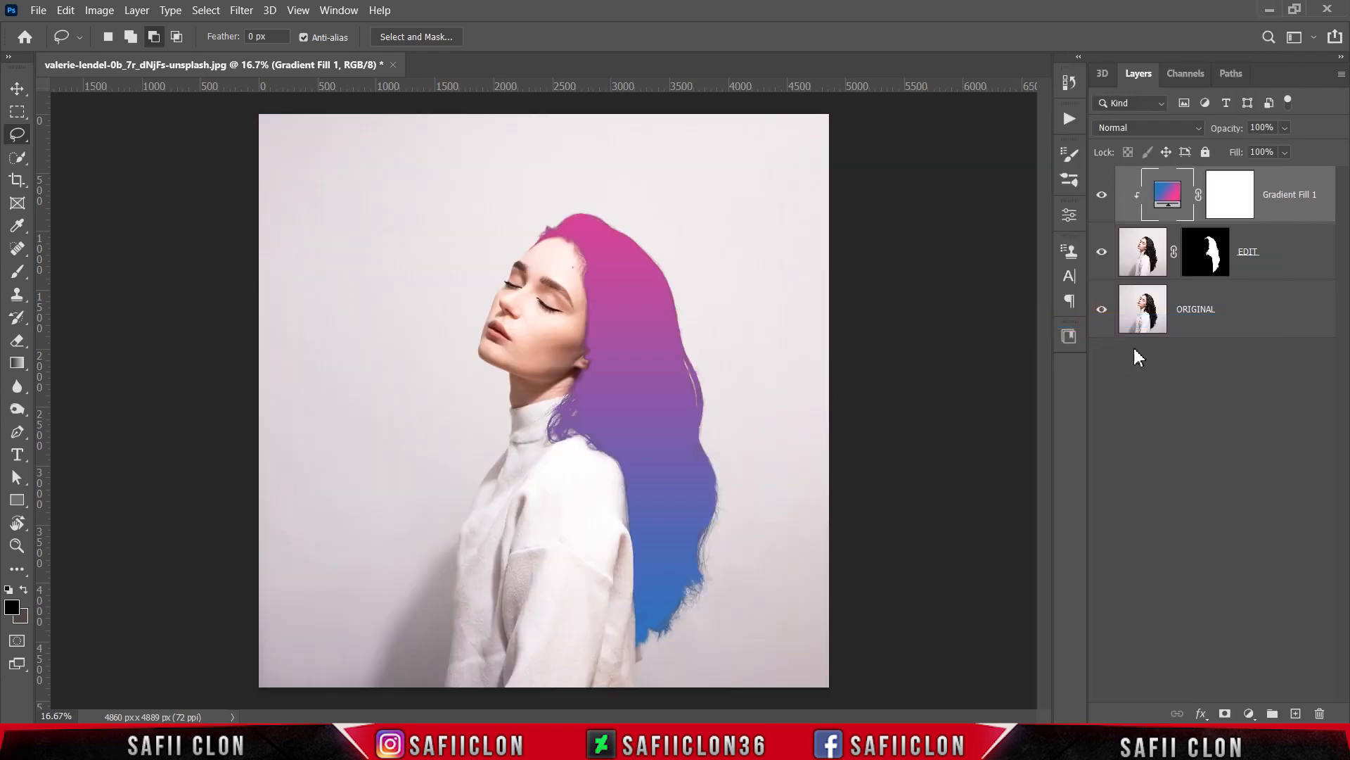
Compare the hair with the clipped gradient fill hidden and shown.
click(1101, 199)
click(1101, 200)
click(1101, 201)
click(1101, 201)
Set the gradient fill layer's blend mode to Soft Light and compare the hair with that layer hidden and shown.
click(1156, 124)
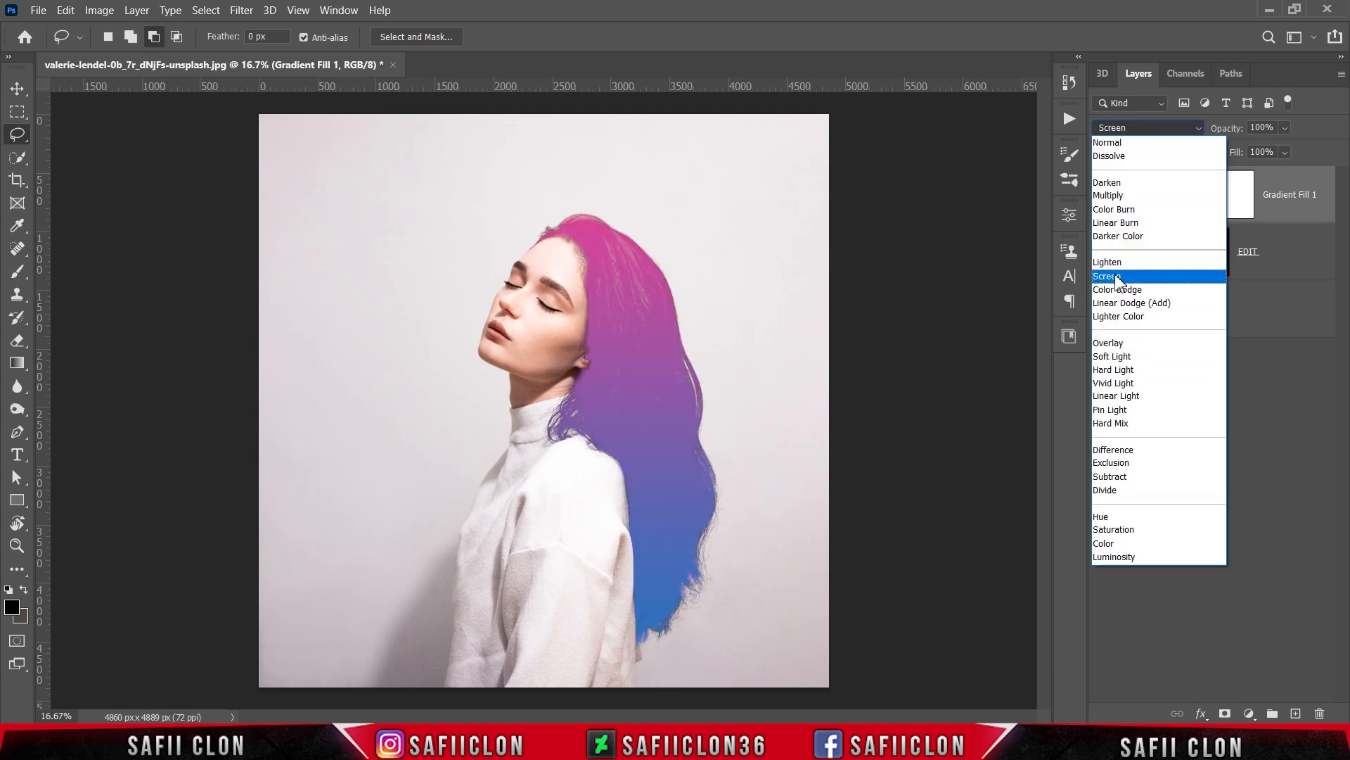
click(1119, 362)
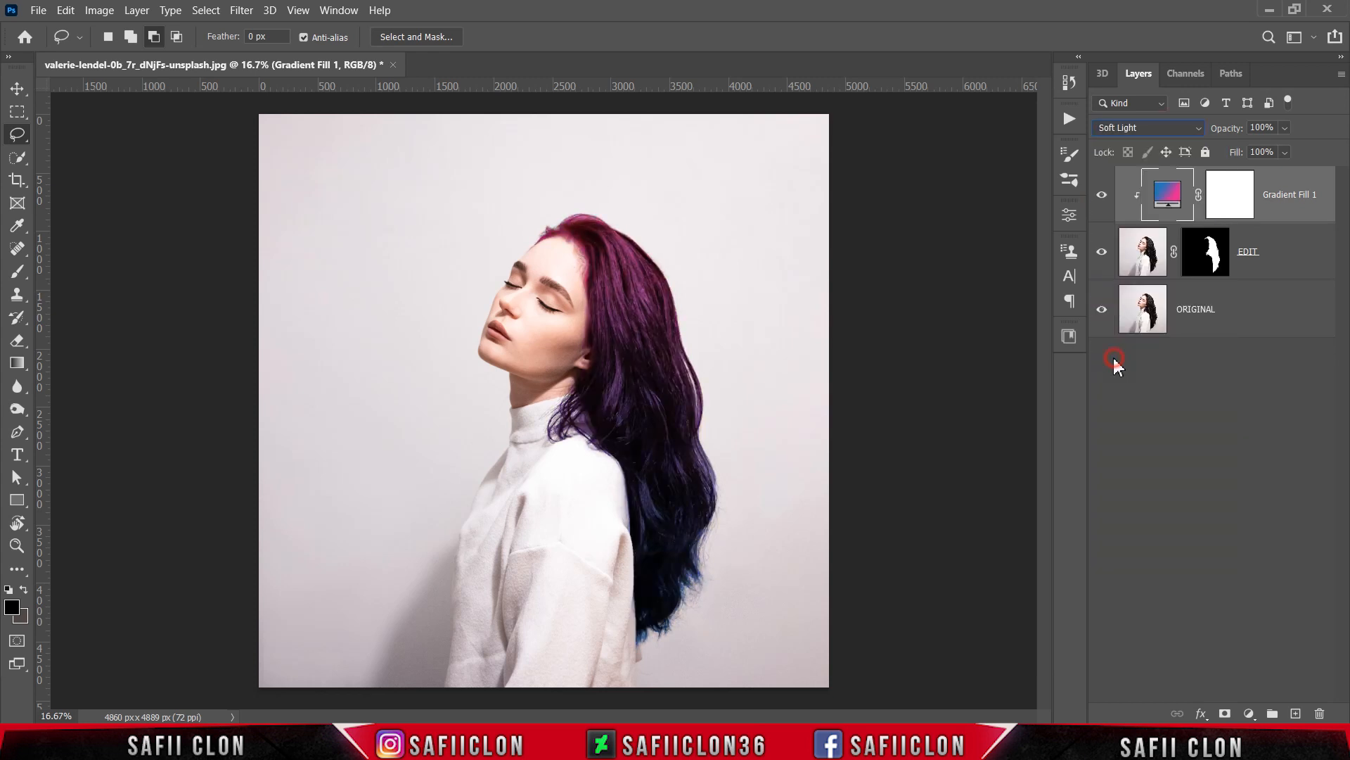
click(1103, 198)
click(1103, 198)
click(1103, 199)
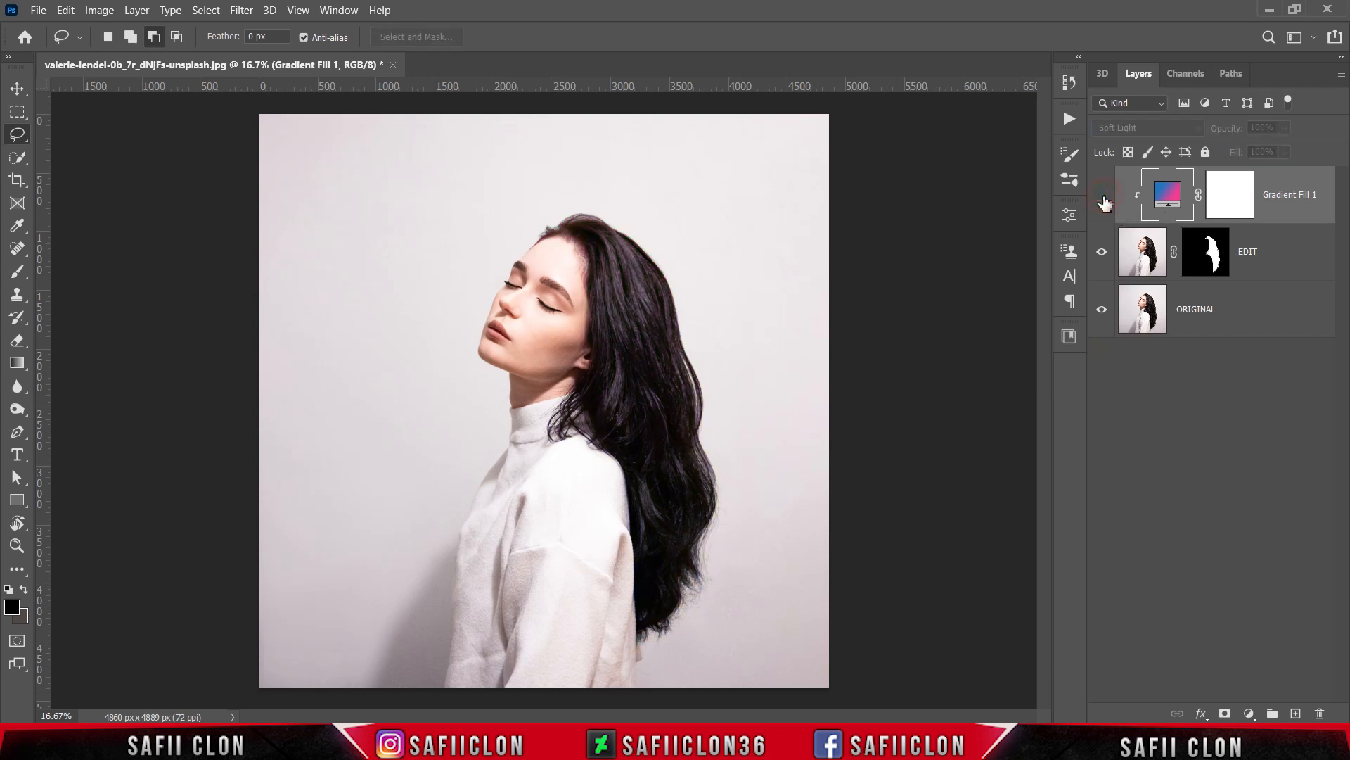
click(1103, 198)
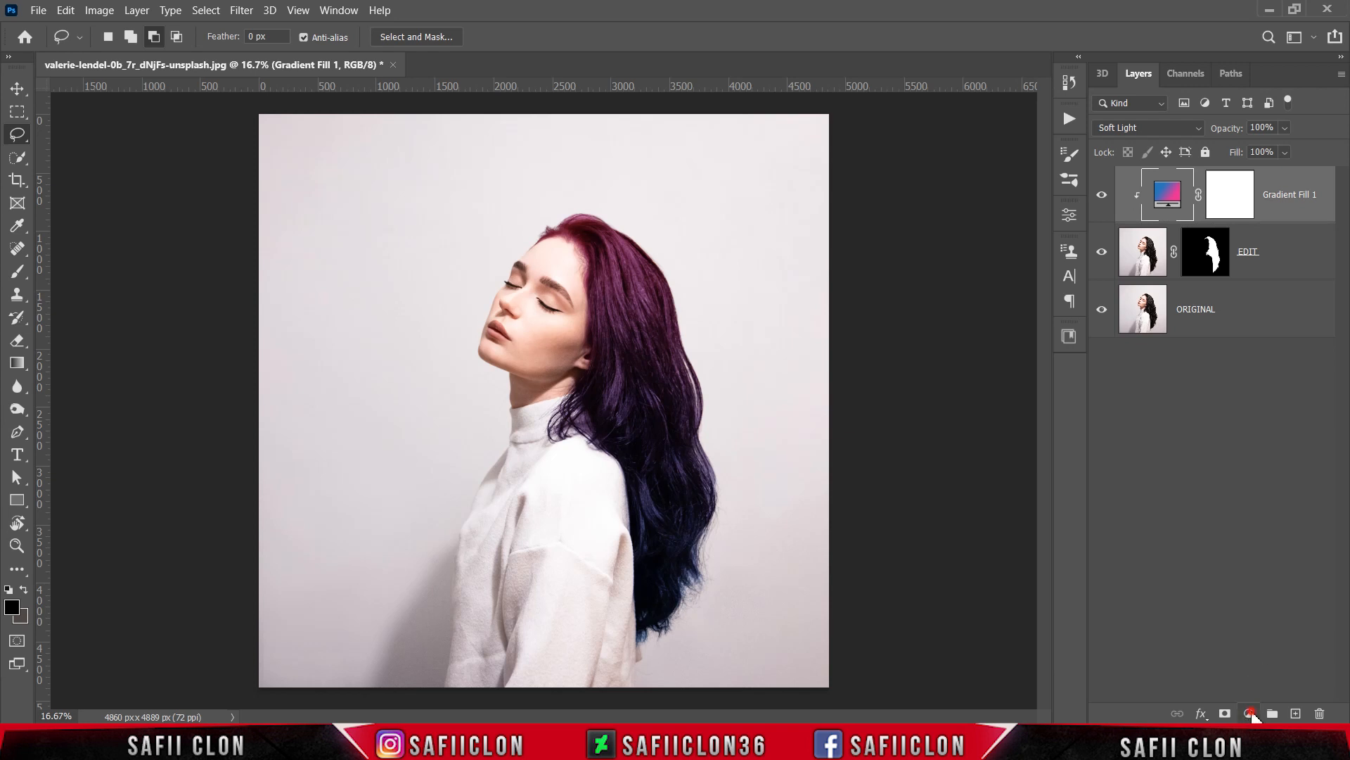
Add a Hue/Saturation adjustment layer clipped above the gradient fill and shift its Hue slightly.
click(1251, 713)
click(1252, 544)
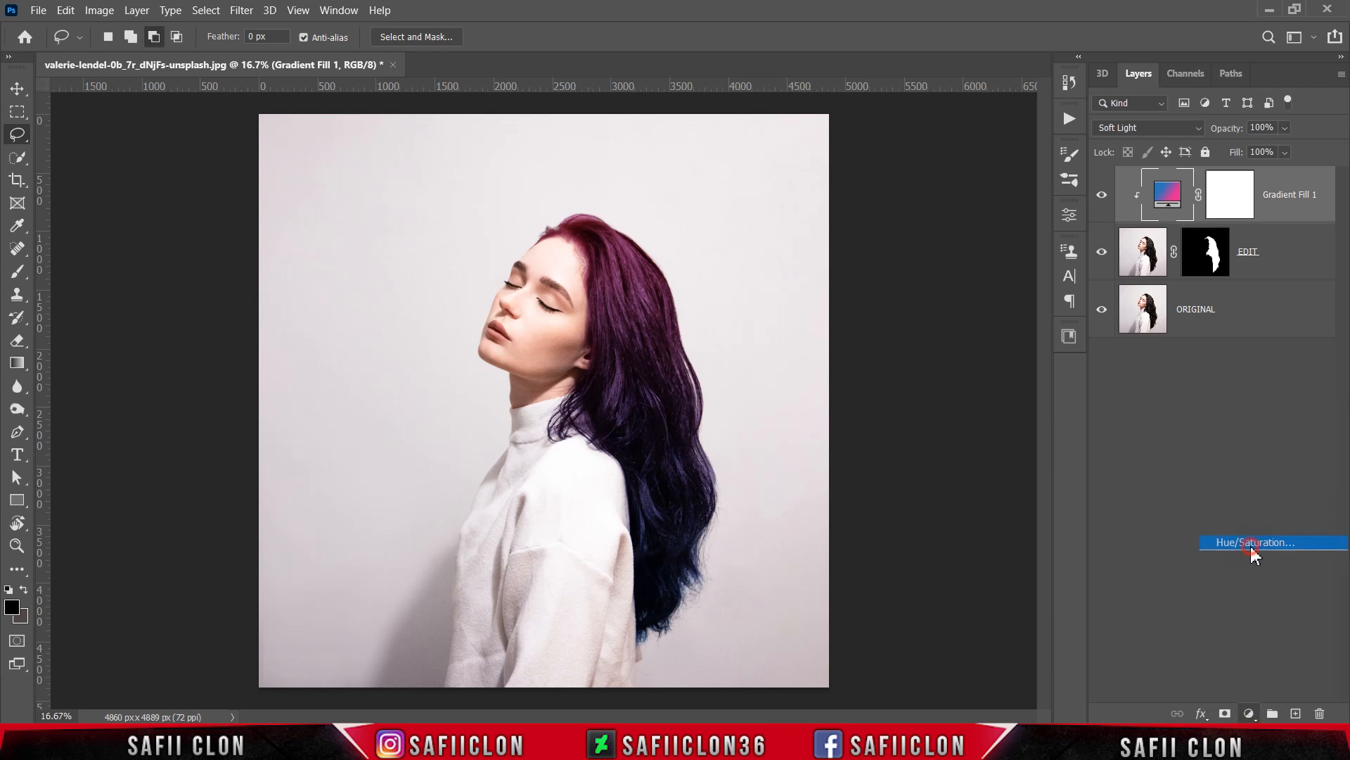
click(920, 611)
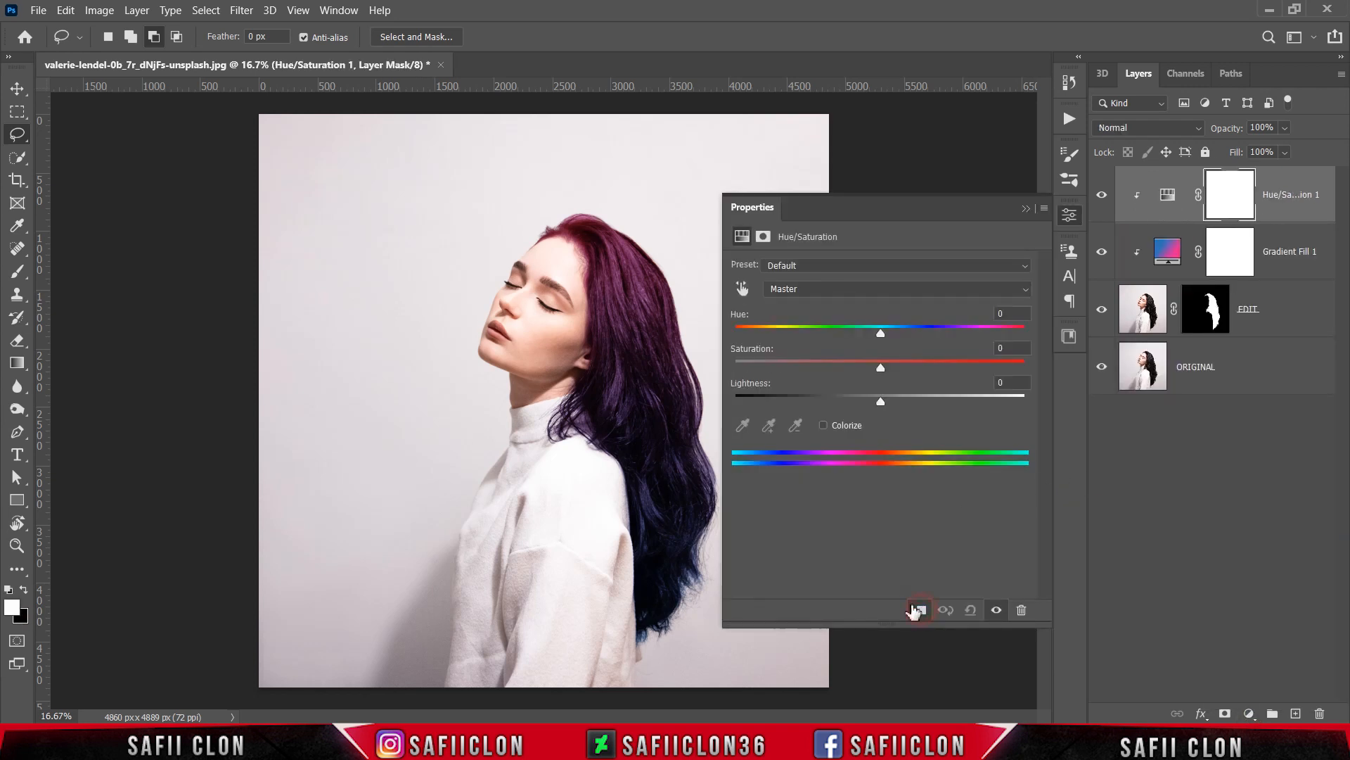
mouse_move(881, 335)
mouse_down()
mouse_move(774, 335)
mouse_move(1015, 342)
mouse_move(736, 354)
mouse_move(851, 359)
mouse_move(781, 359)
mouse_move(801, 359)
mouse_move(756, 343)
mouse_move(884, 341)
mouse_up()
click(1026, 209)
Compare the hair with the Hue/Saturation adjustment hidden and shown, and target the adjustment itself instead of its mask.
click(1102, 195)
click(1102, 196)
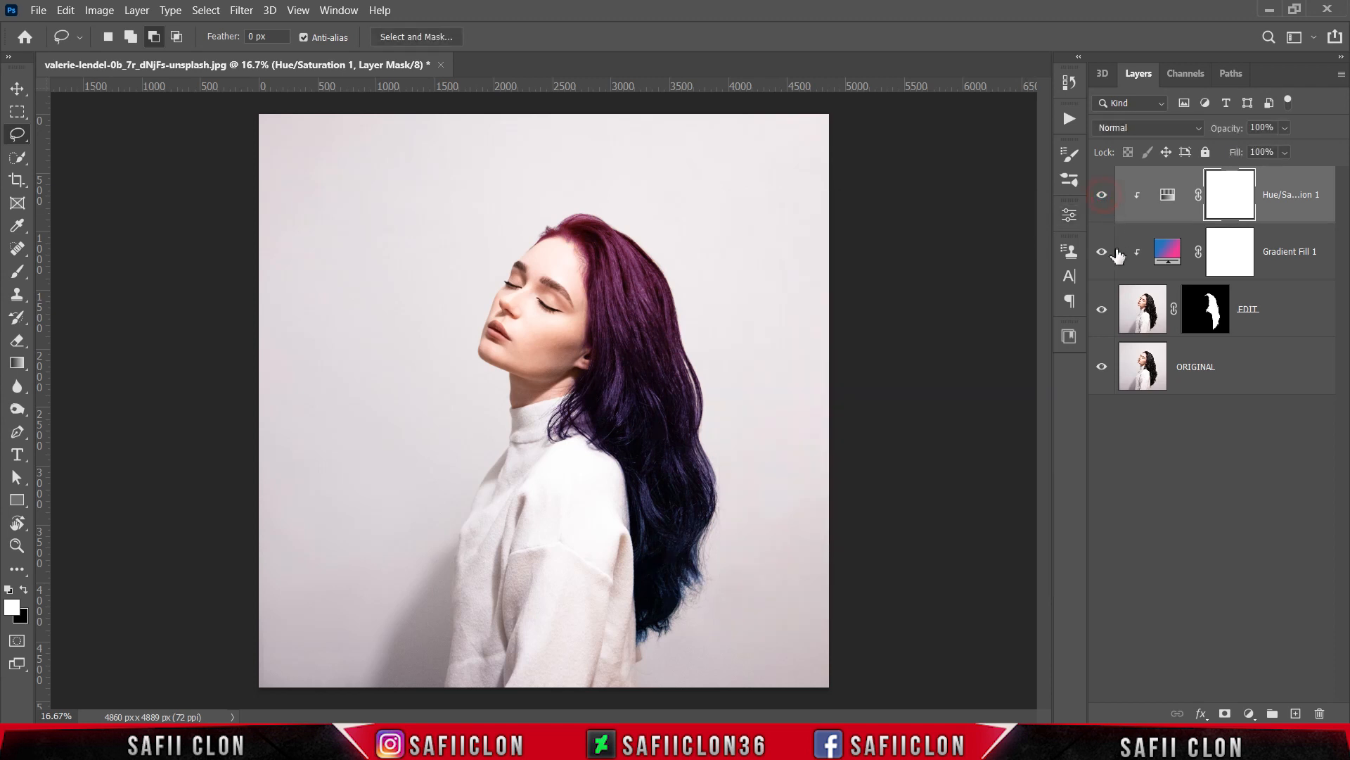
click(1286, 222)
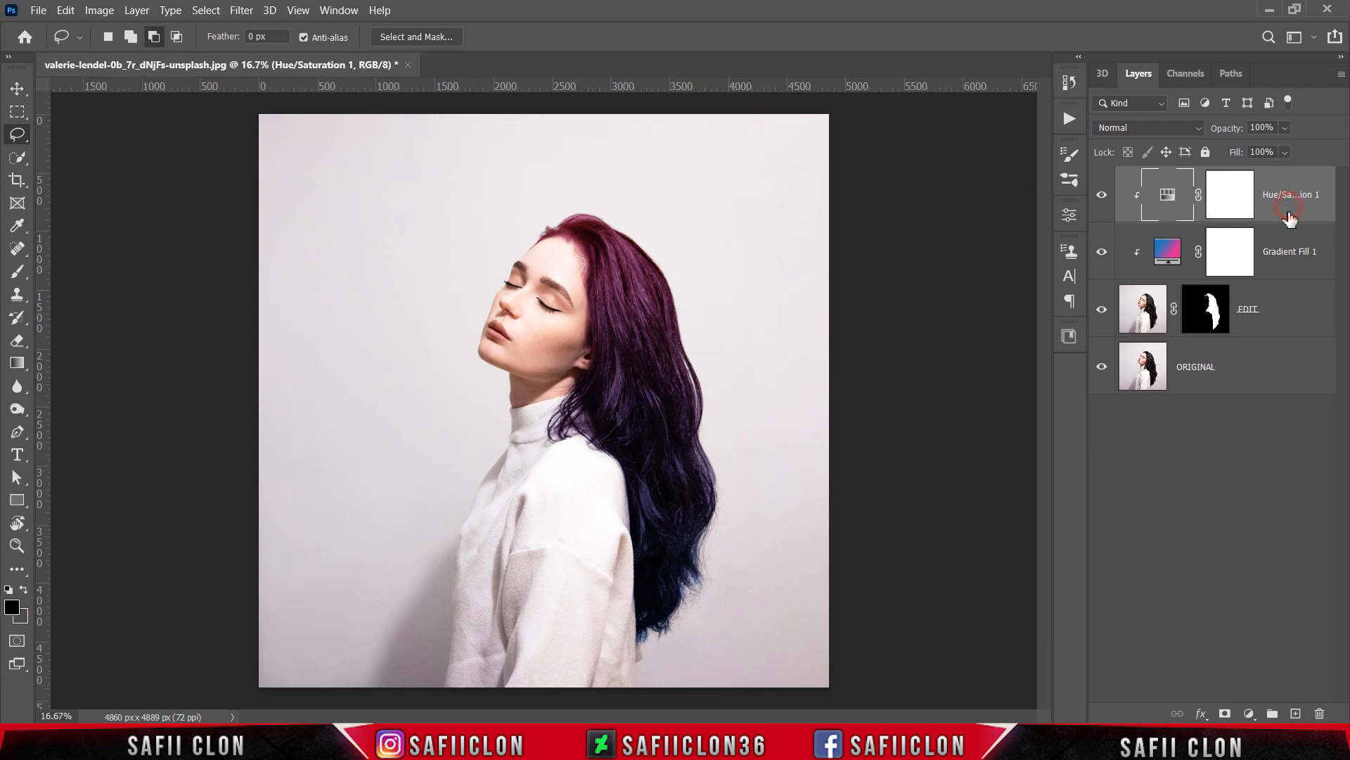
Group the Hue/Saturation, gradient fill and masked hair layers into a group named EDIT.
shift+click(1289, 312)
right_click(1289, 312)
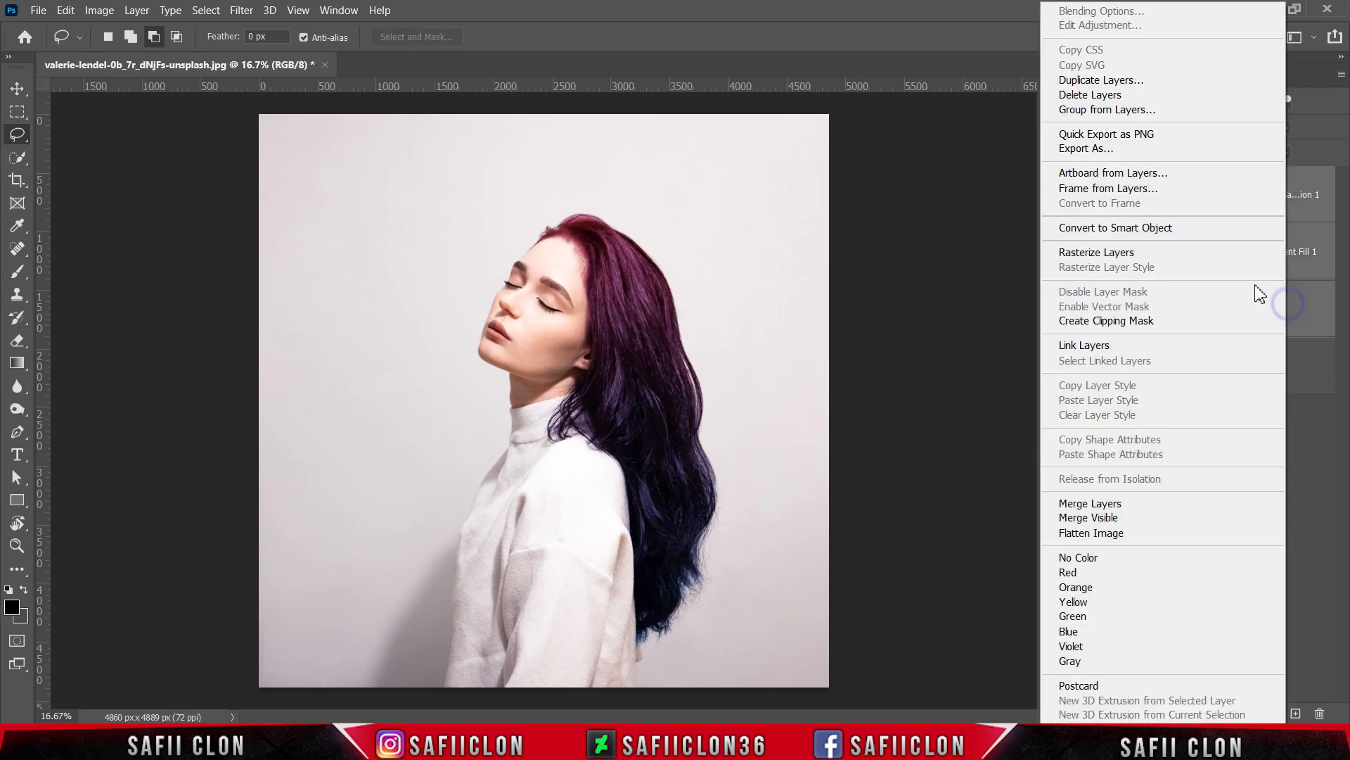
click(1097, 109)
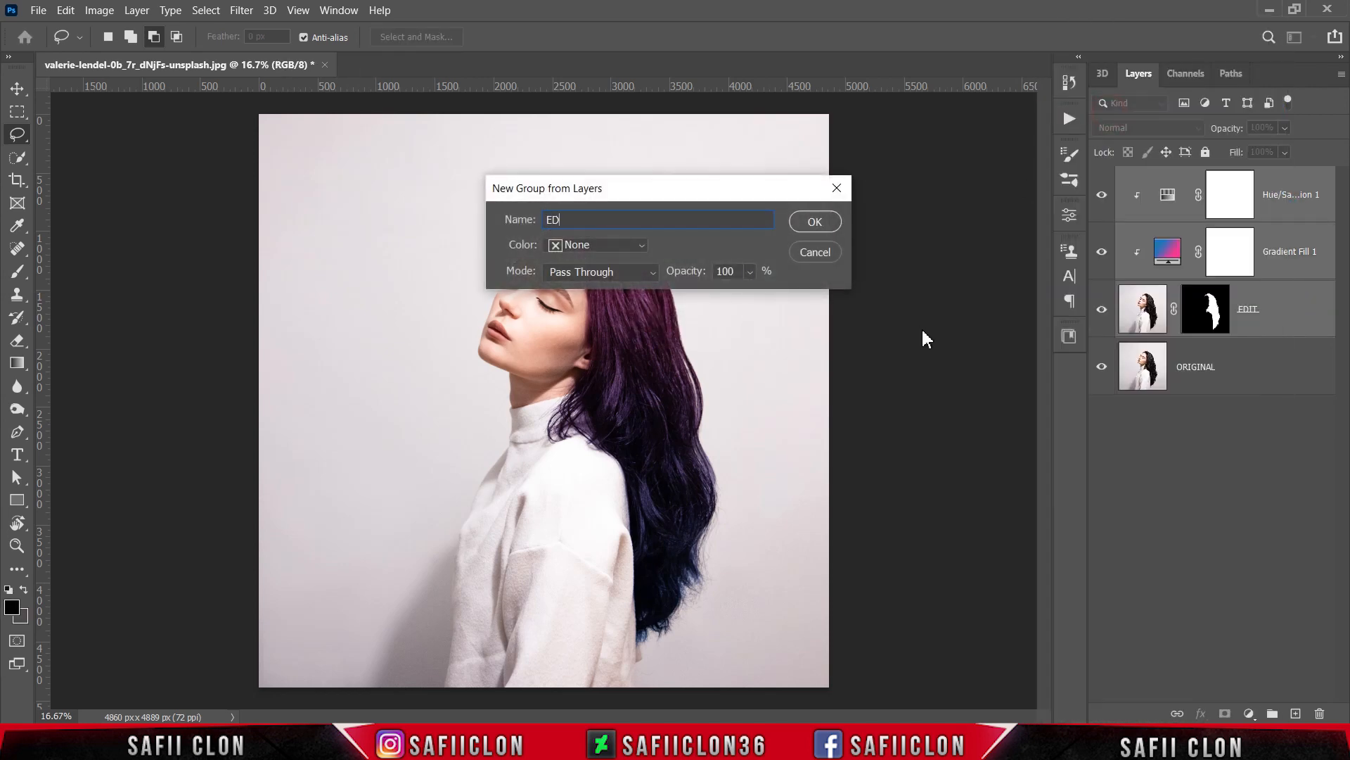
click(823, 226)
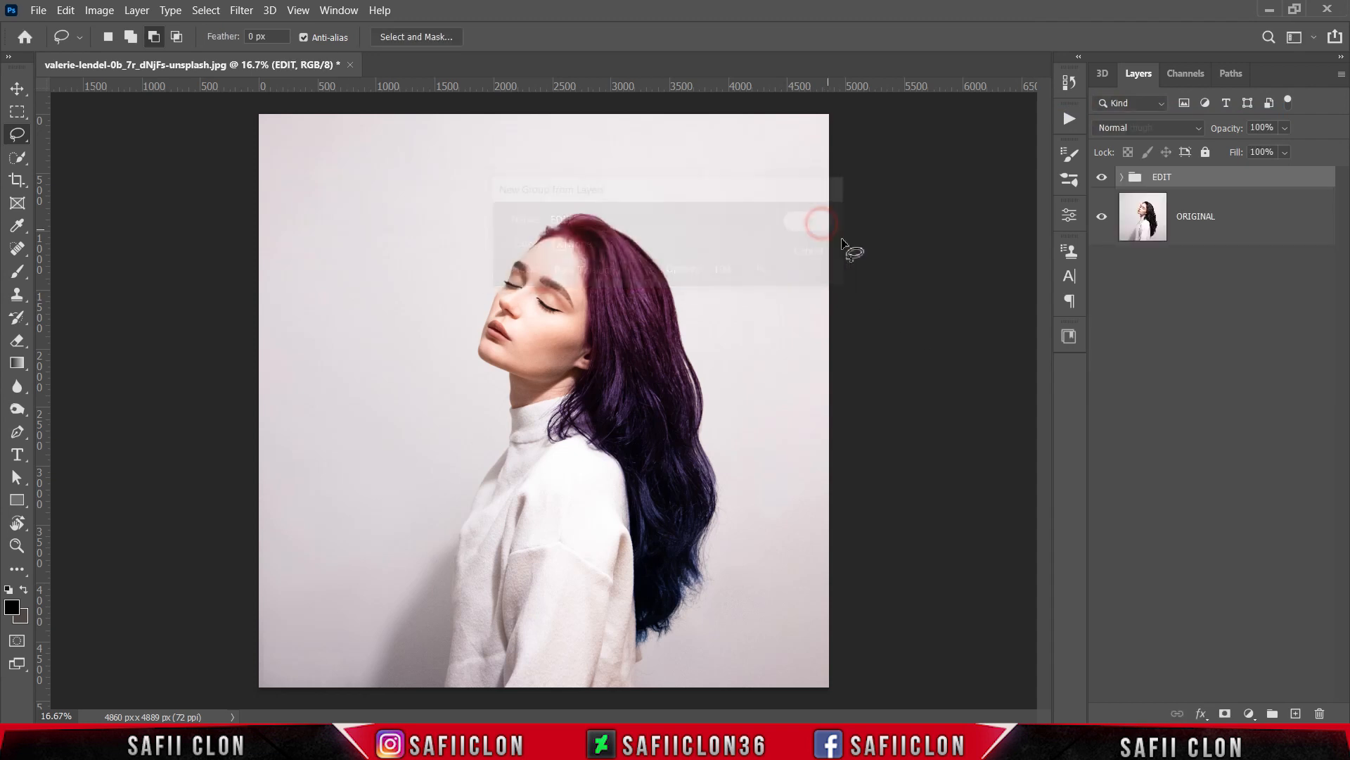
Compare the original hair with the recoloured result by hiding and showing the EDIT group, and inspect the hair up close and at full view.
click(1103, 177)
click(1103, 177)
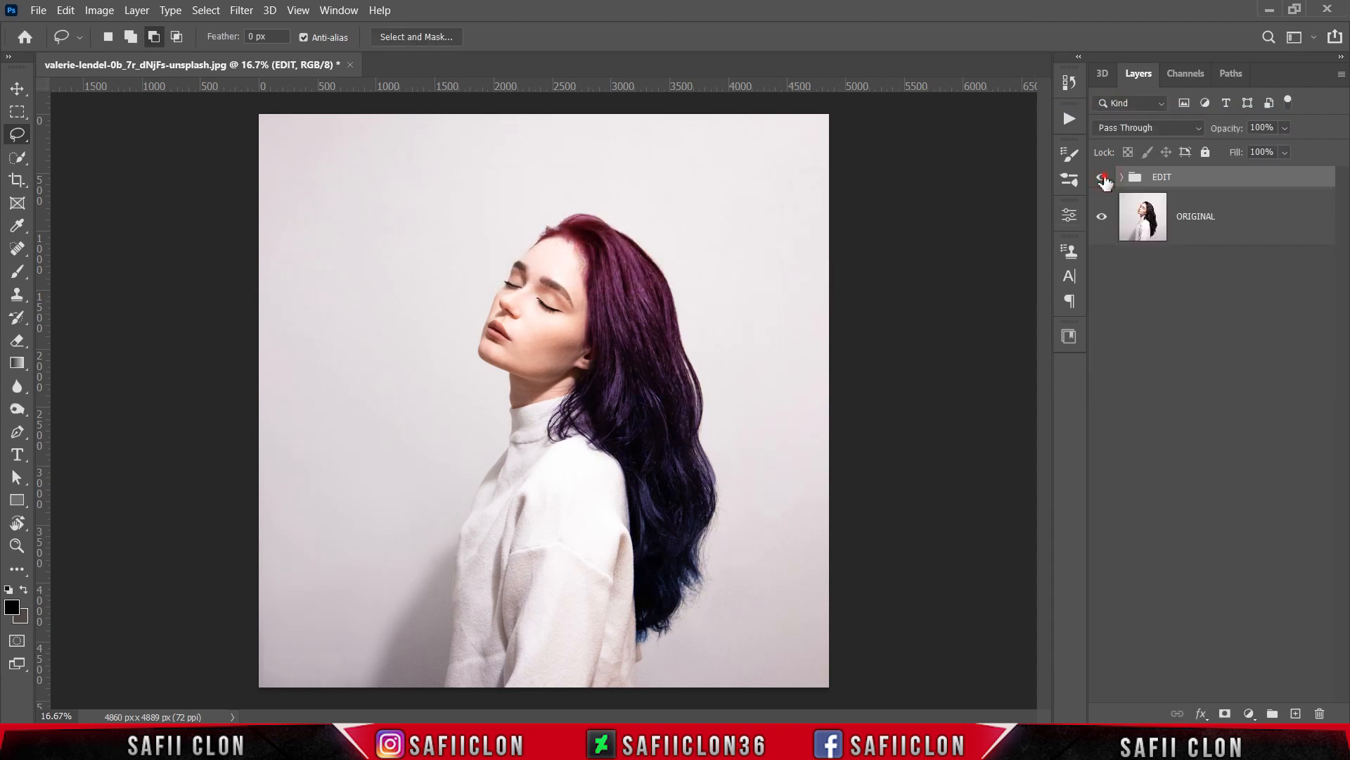
click(1103, 177)
click(1103, 177)
key(ctrl+plus)
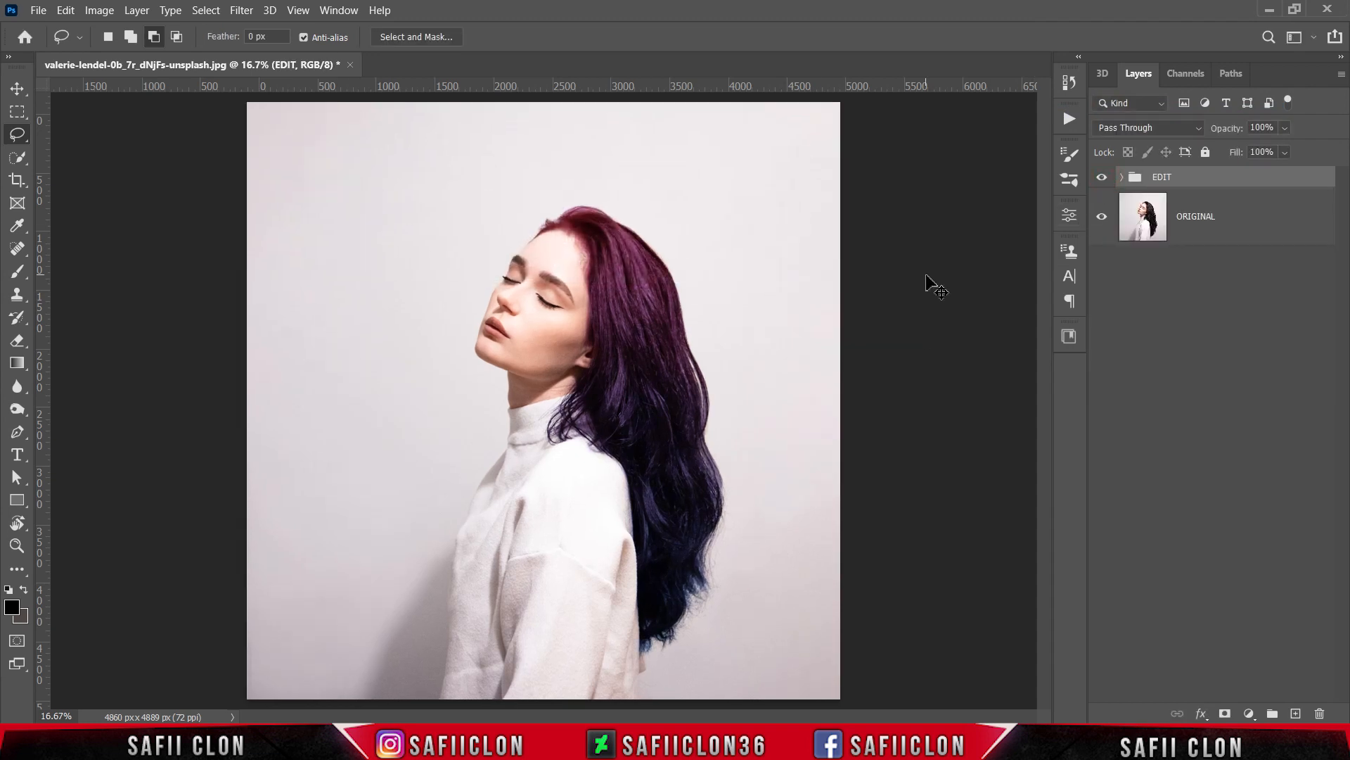
key(ctrl+minus)
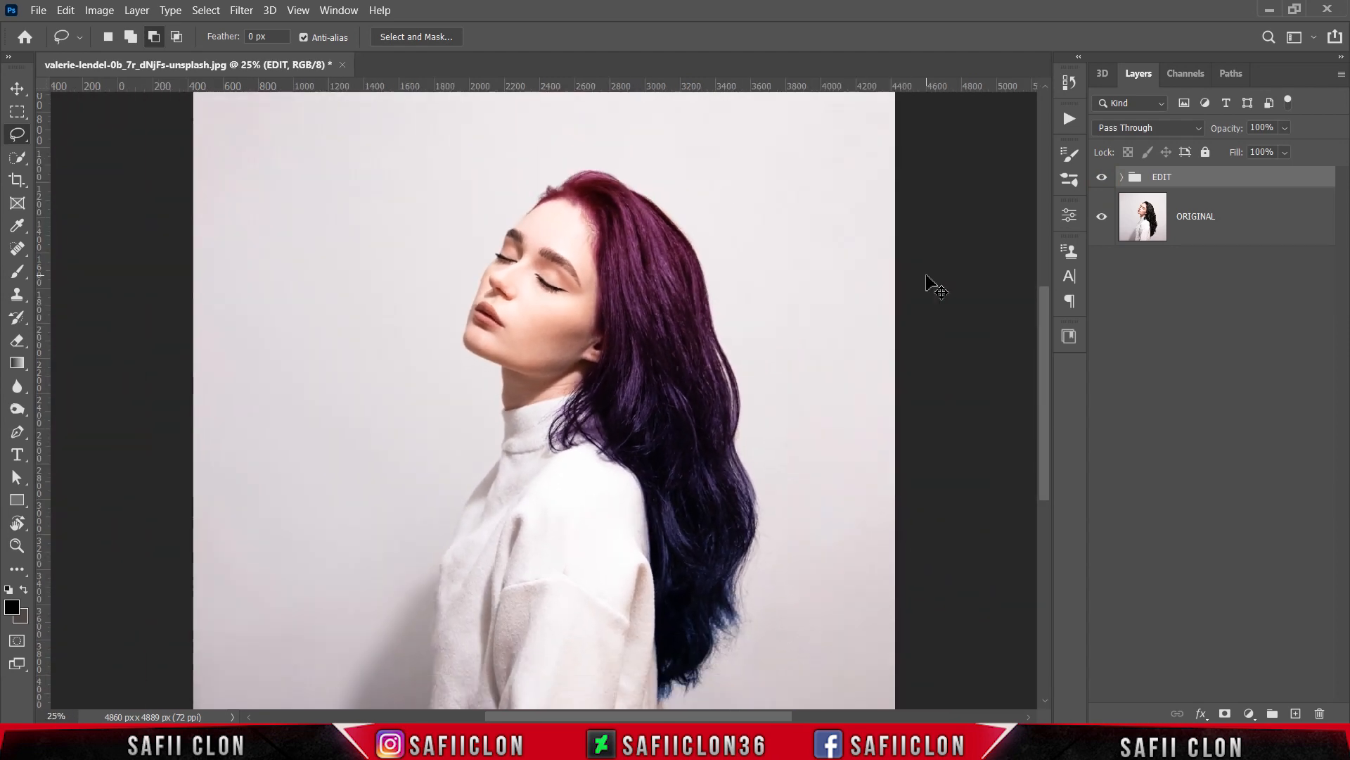
key(ctrl+minus)
key(ctrl+minus)
key(ctrl+plus)
key(ctrl+plus)
key(ctrl+minus)
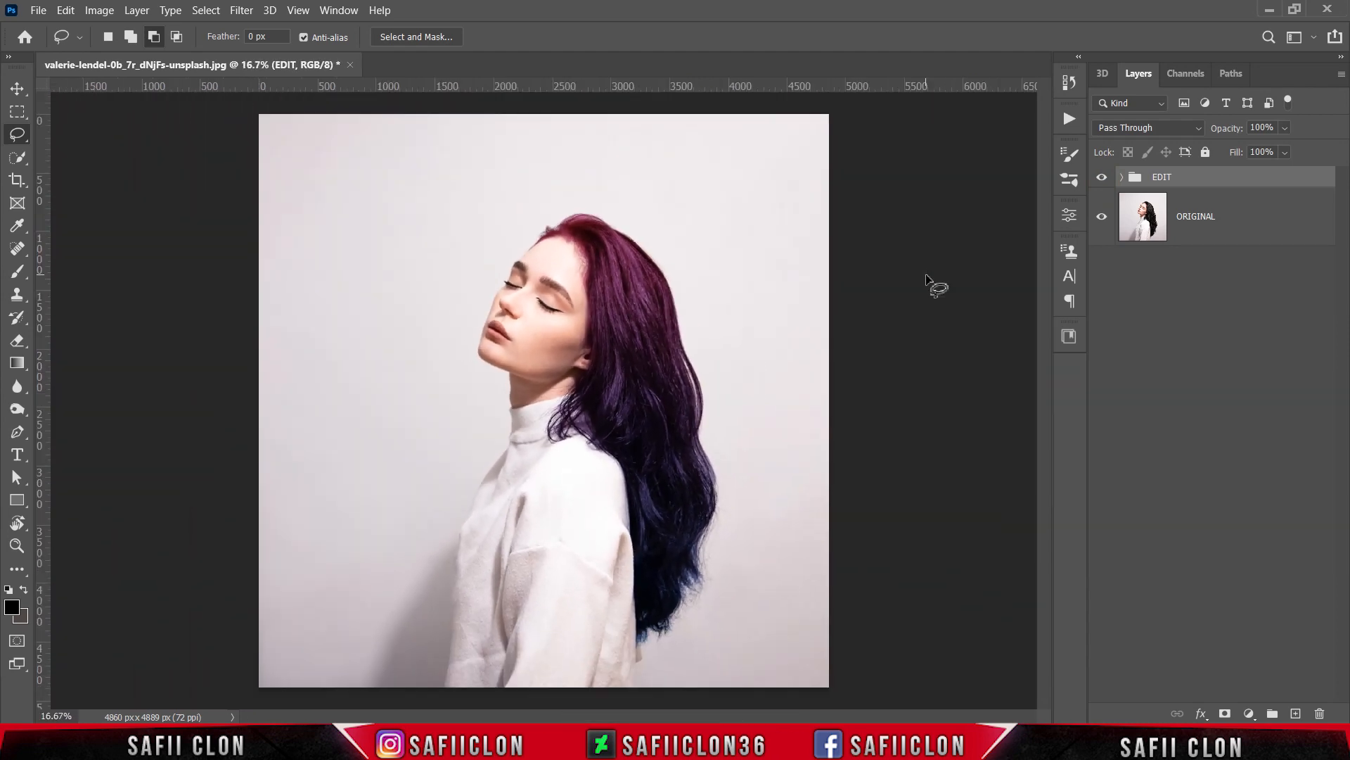